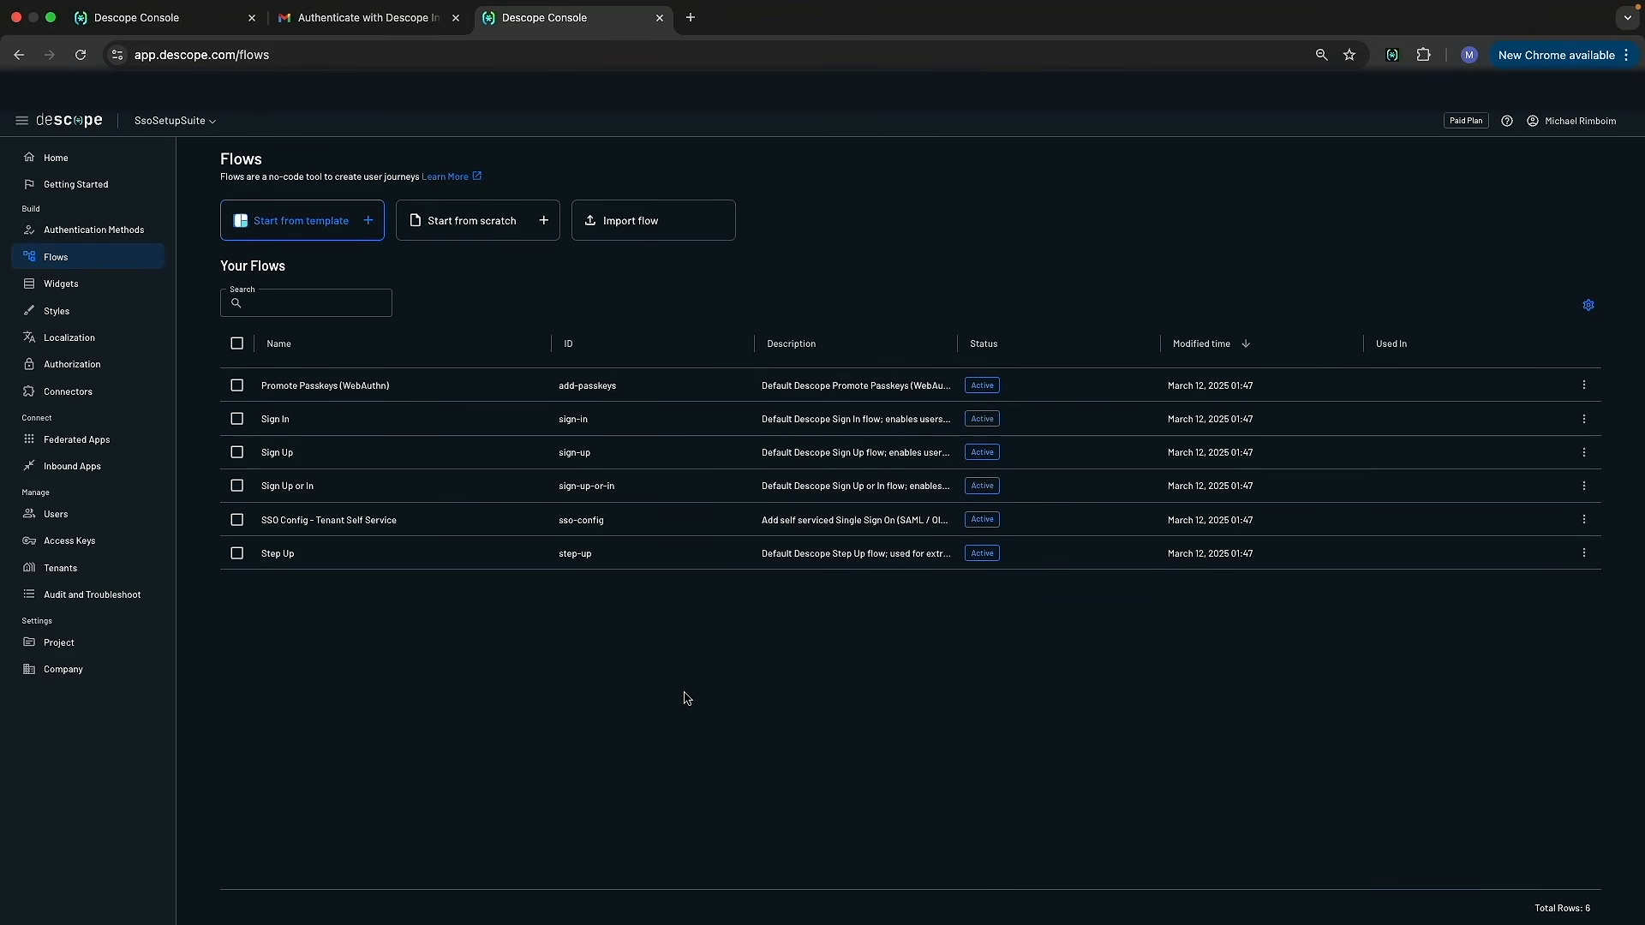
- Create a flow from the "Sign Up Or In - Magic Link/SSO" template, keeping its default name and ID
left_click(339, 225)
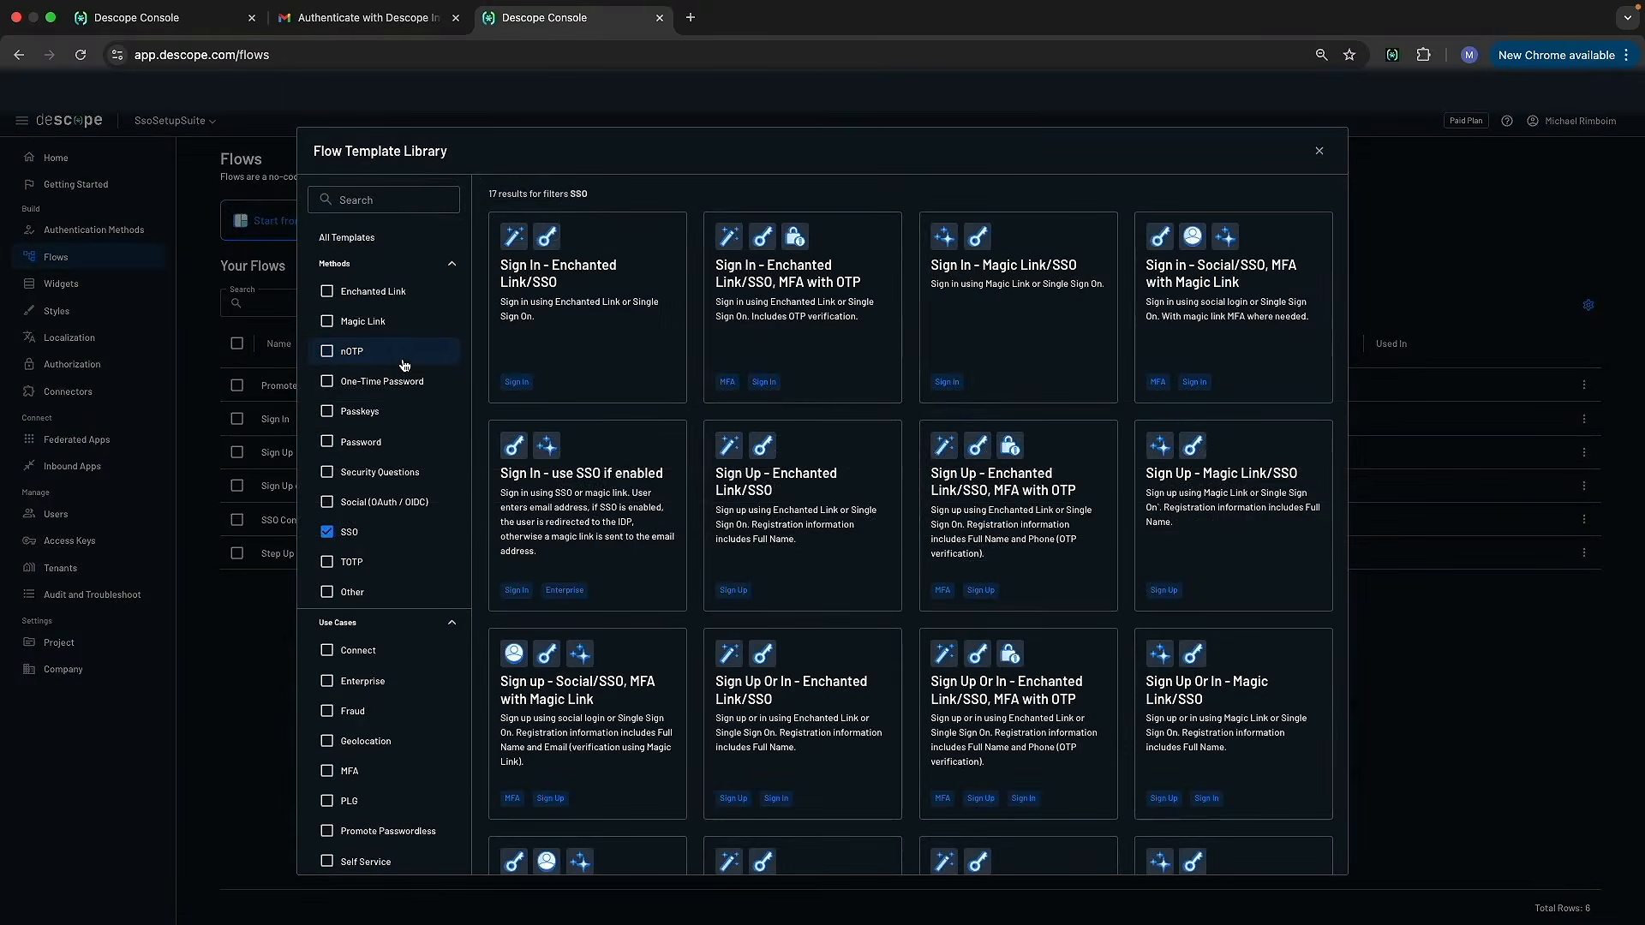
mouse_move(560, 505)
scroll(353, 524, "down", 2)
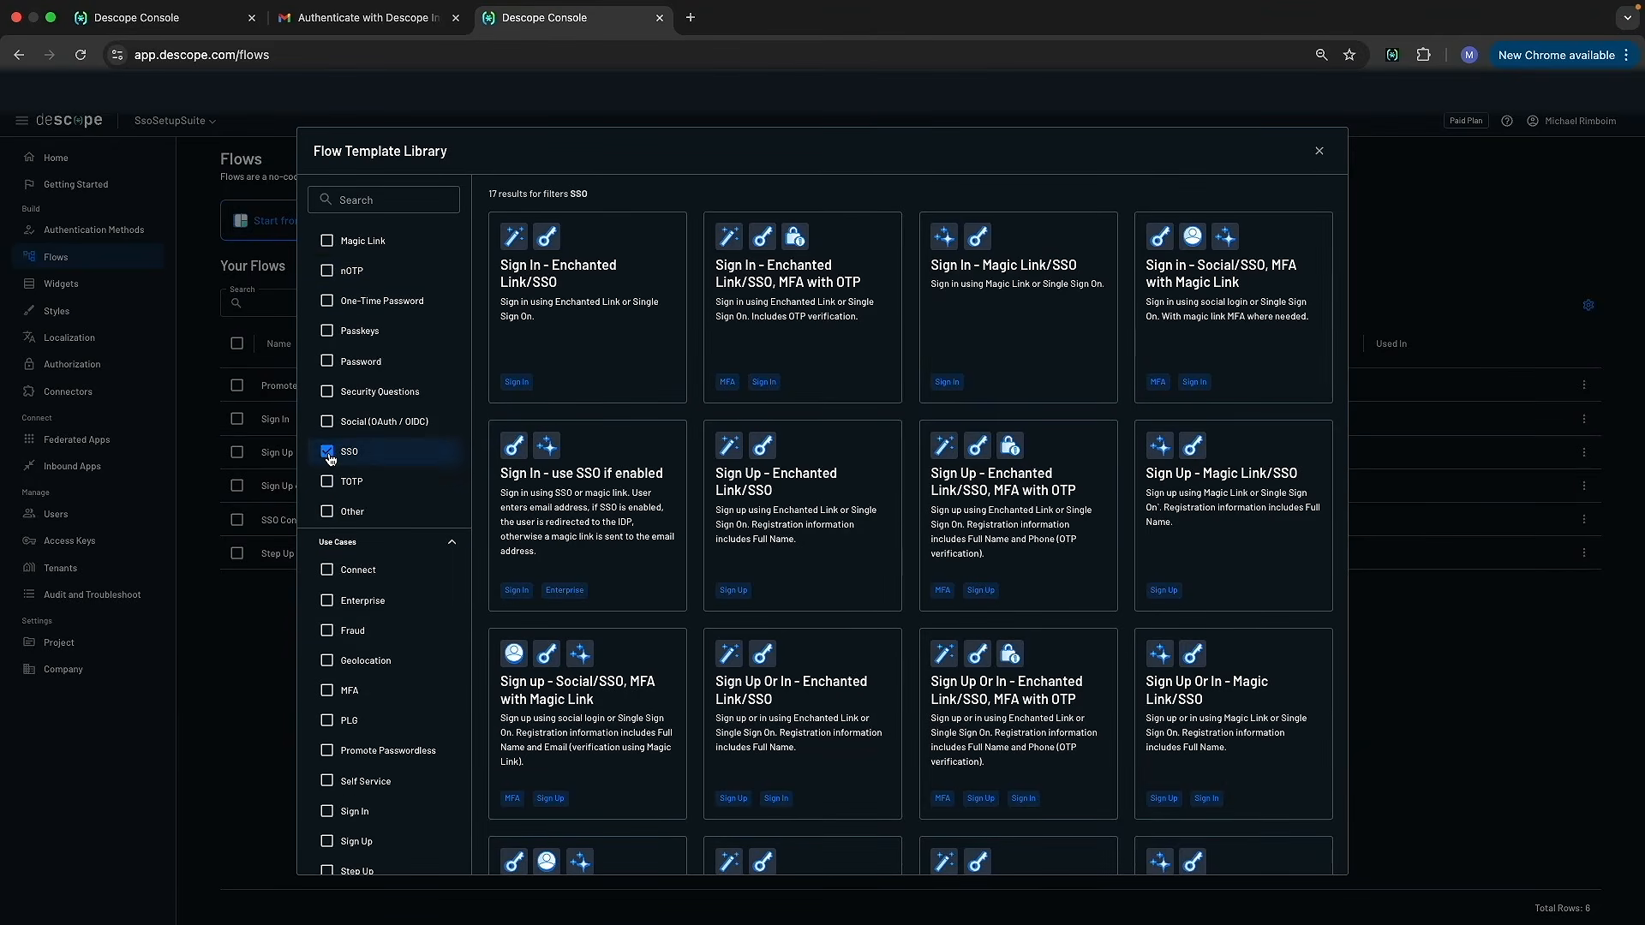
mouse_move(1245, 723)
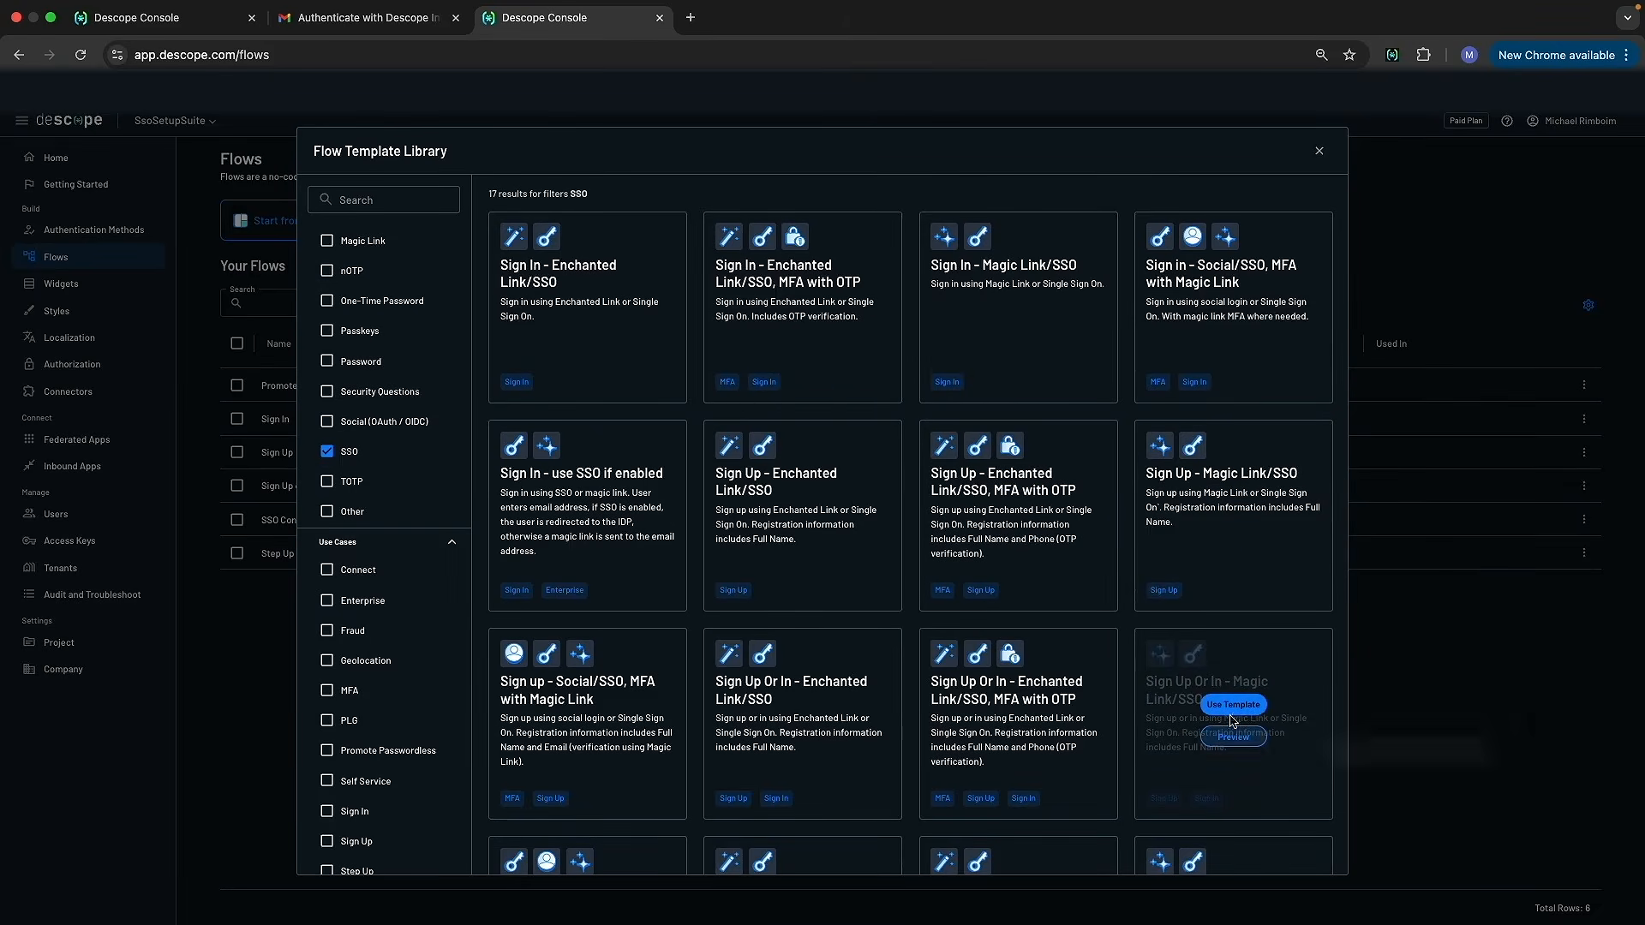
left_click(1235, 713)
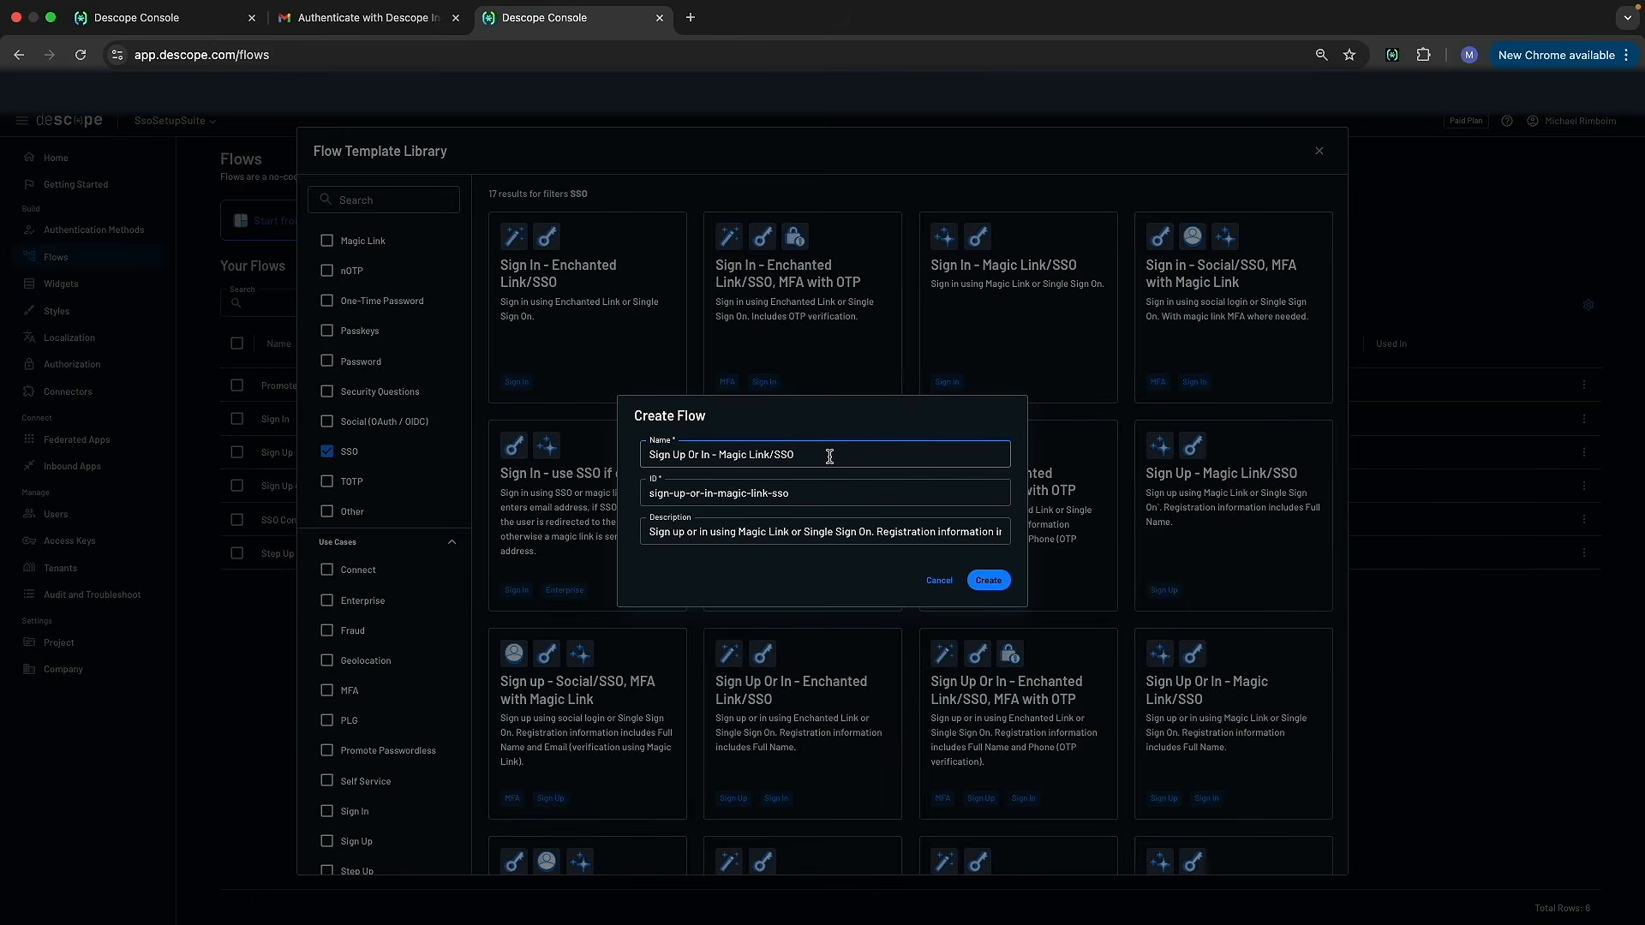
left_click(987, 580)
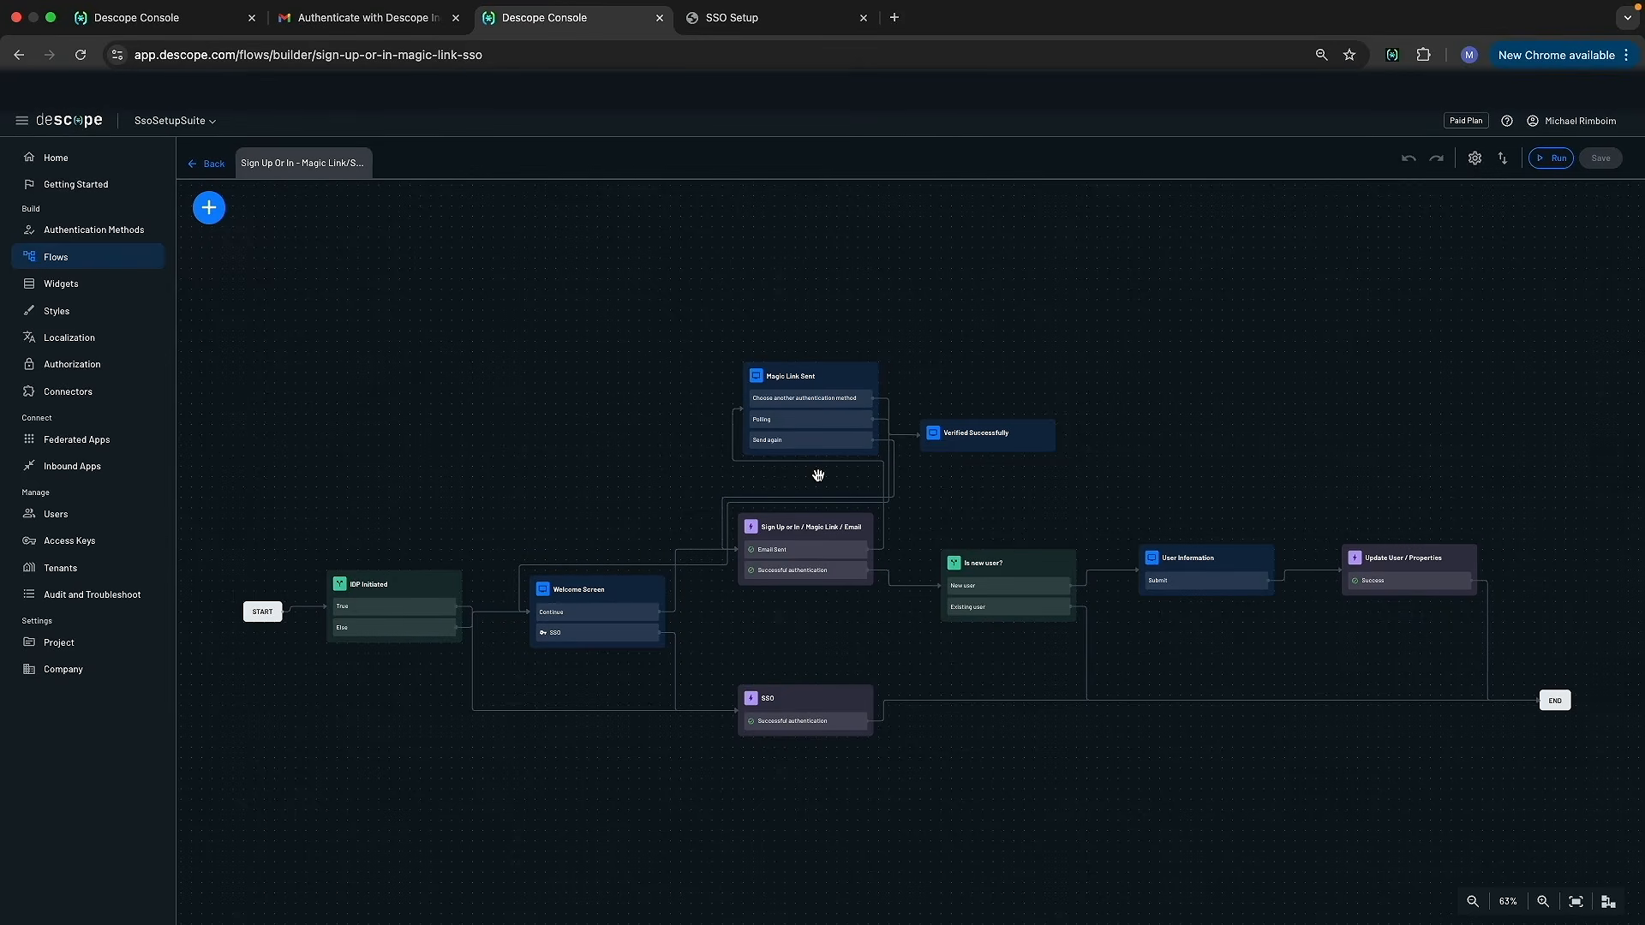
- Generate an SSO Setup Suite configuration link in TestTenant's settings and copy the link
left_click(104, 569)
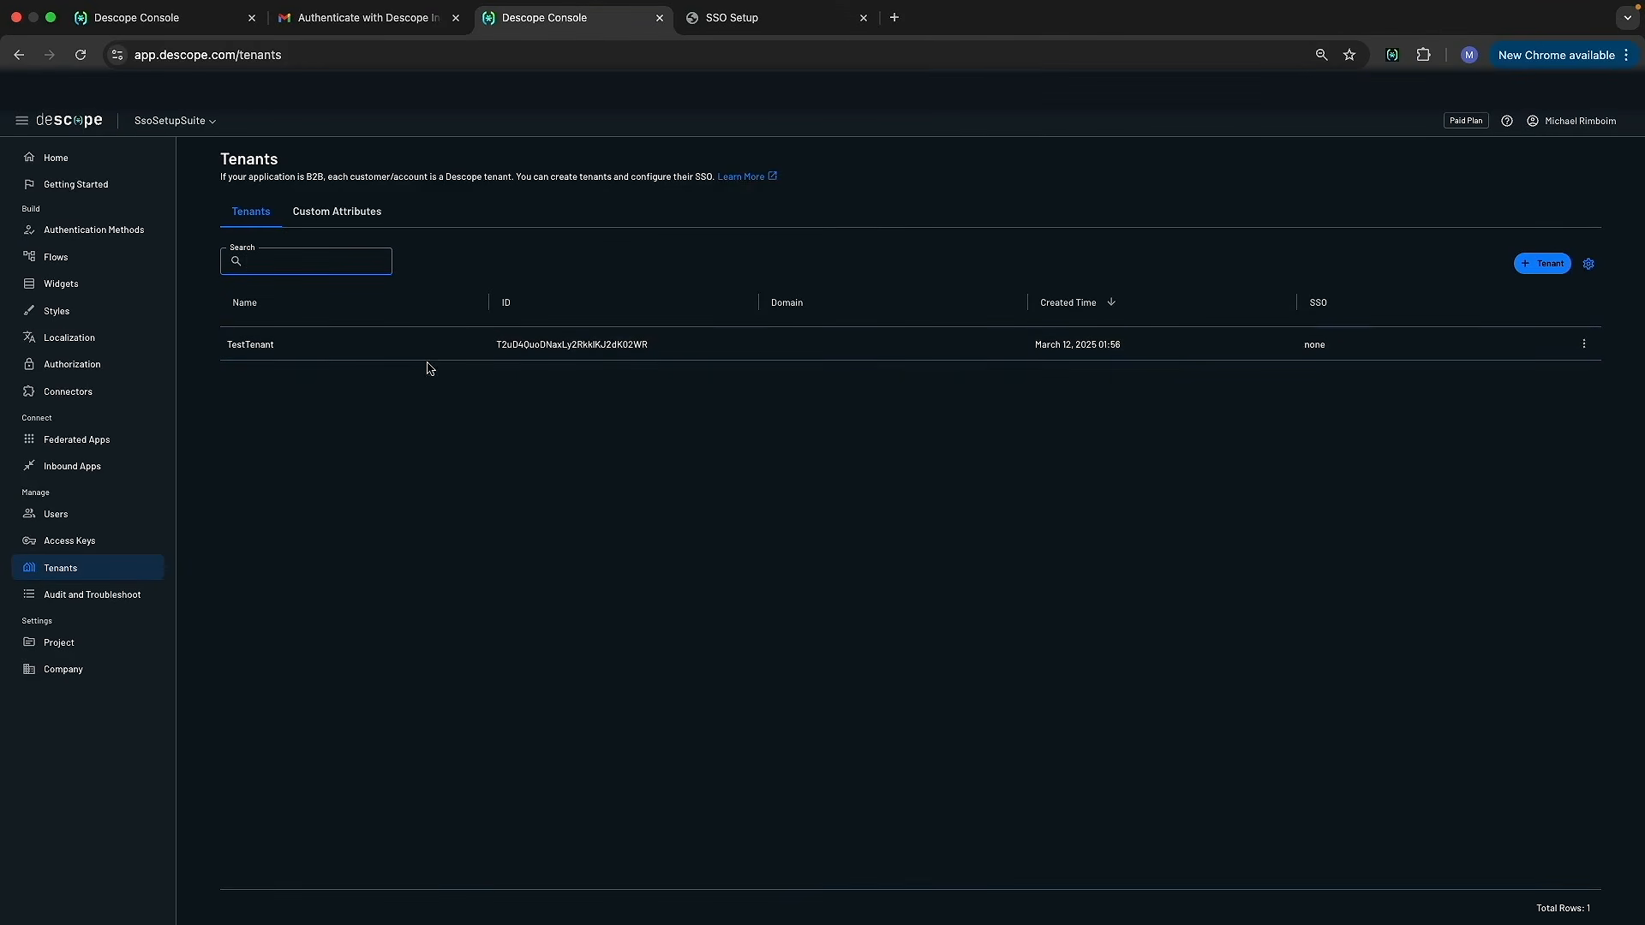
left_click(268, 344)
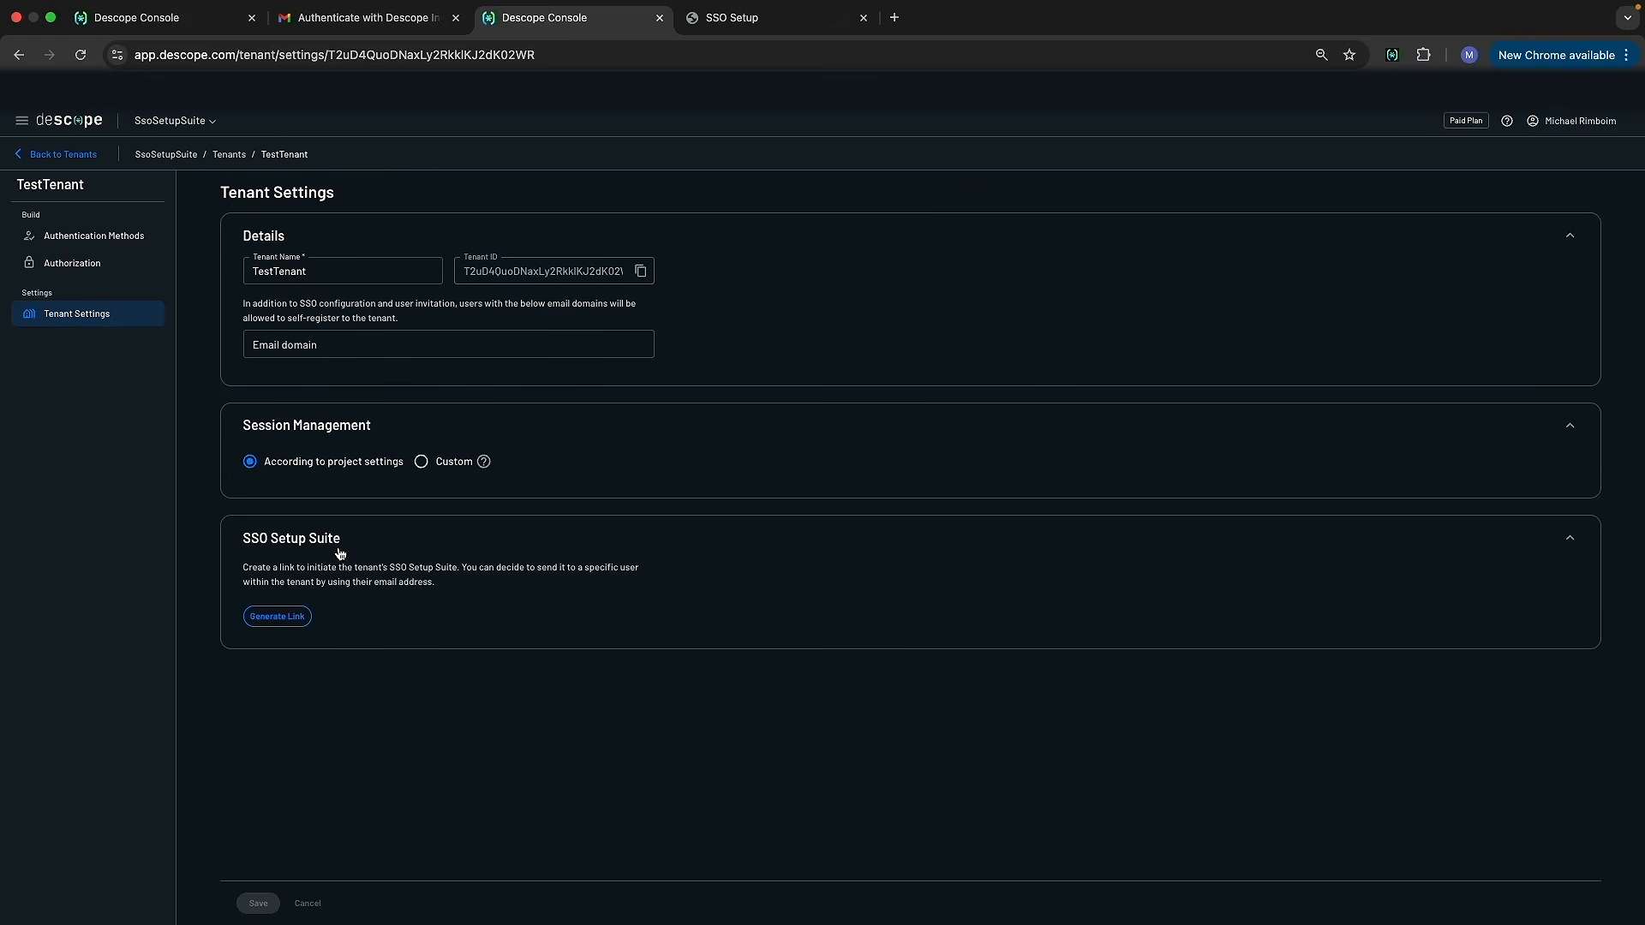
left_click(283, 618)
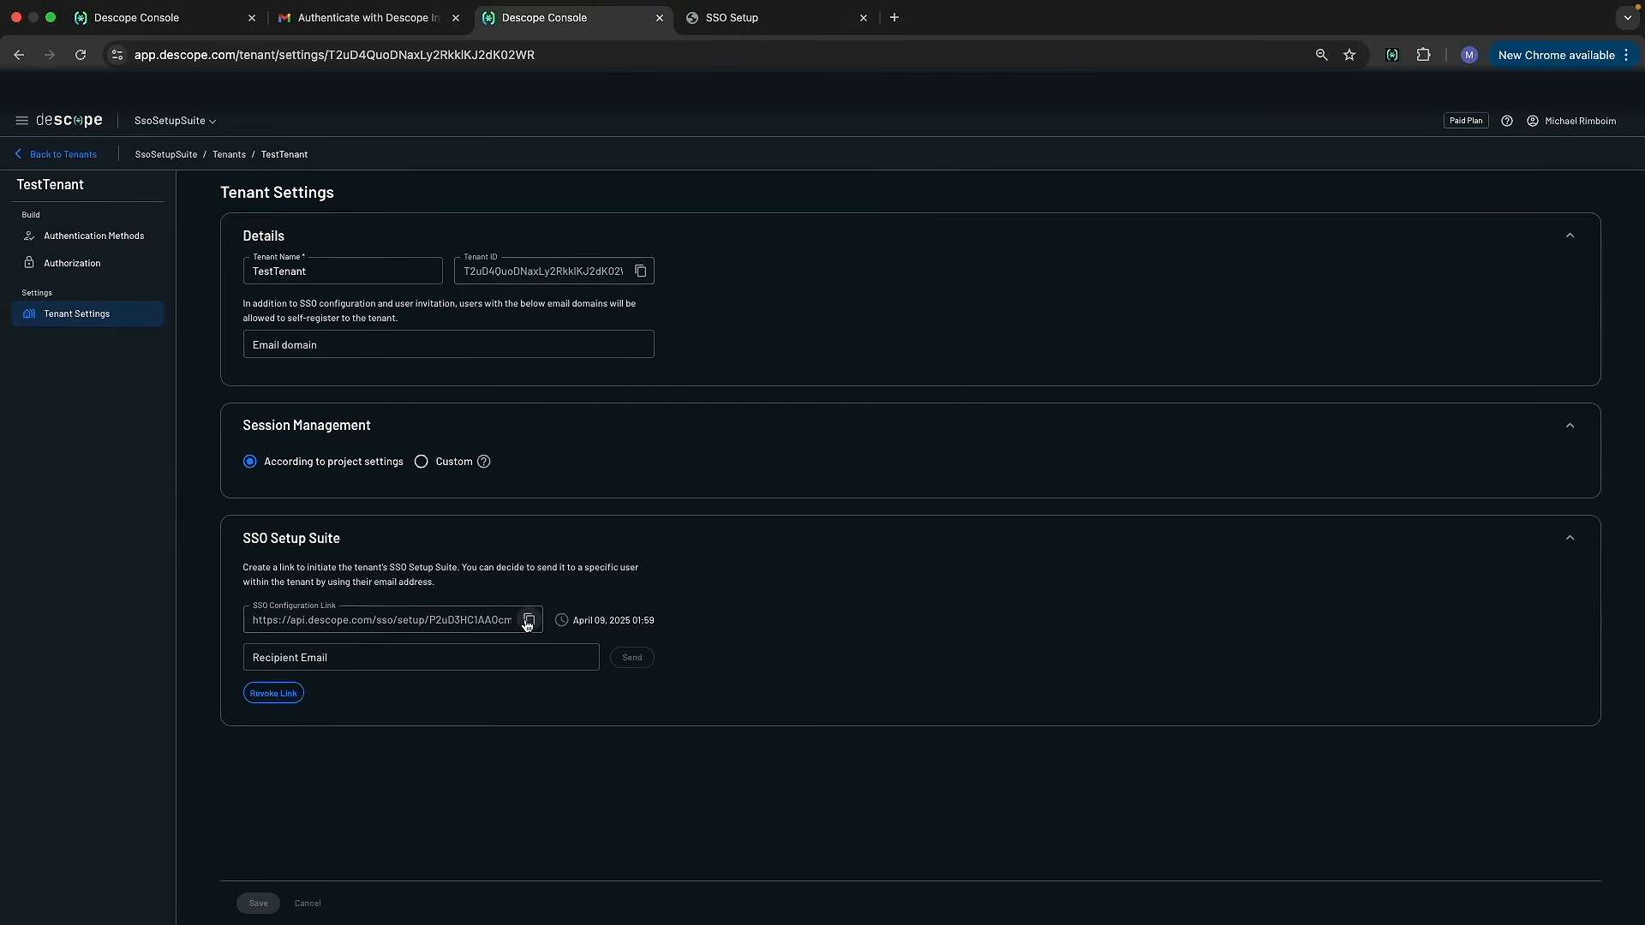
left_click(313, 656)
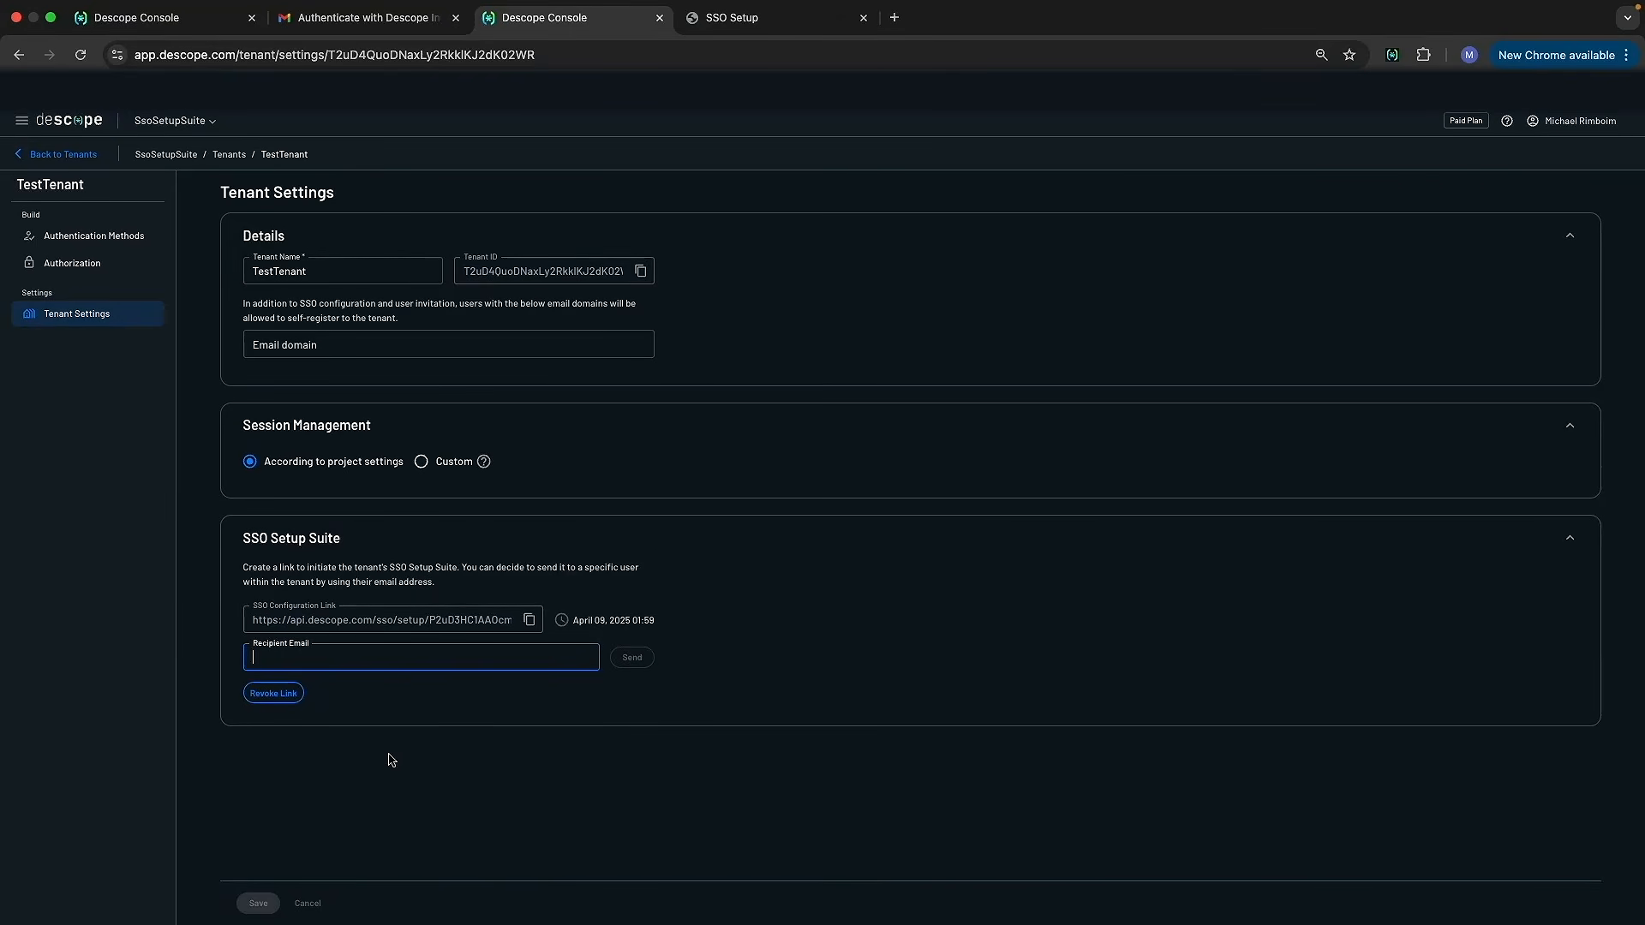
- Open the copied SSO configuration link in a new browser tab and look over the setup options
left_click(895, 39)
key("super+v")
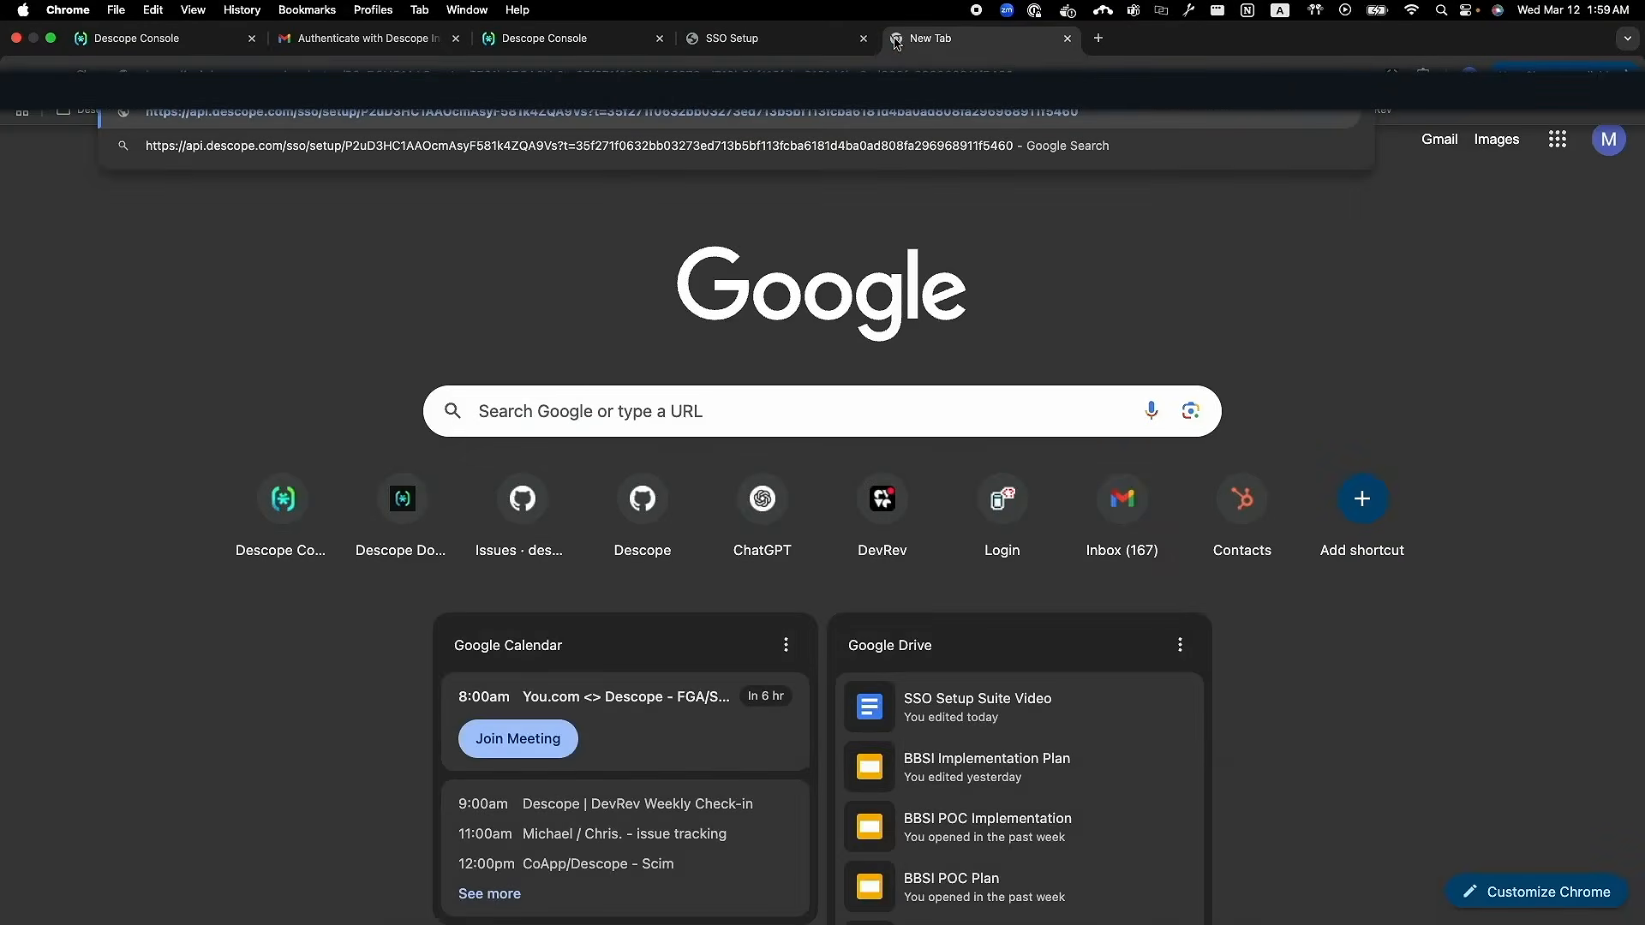
key("Return")
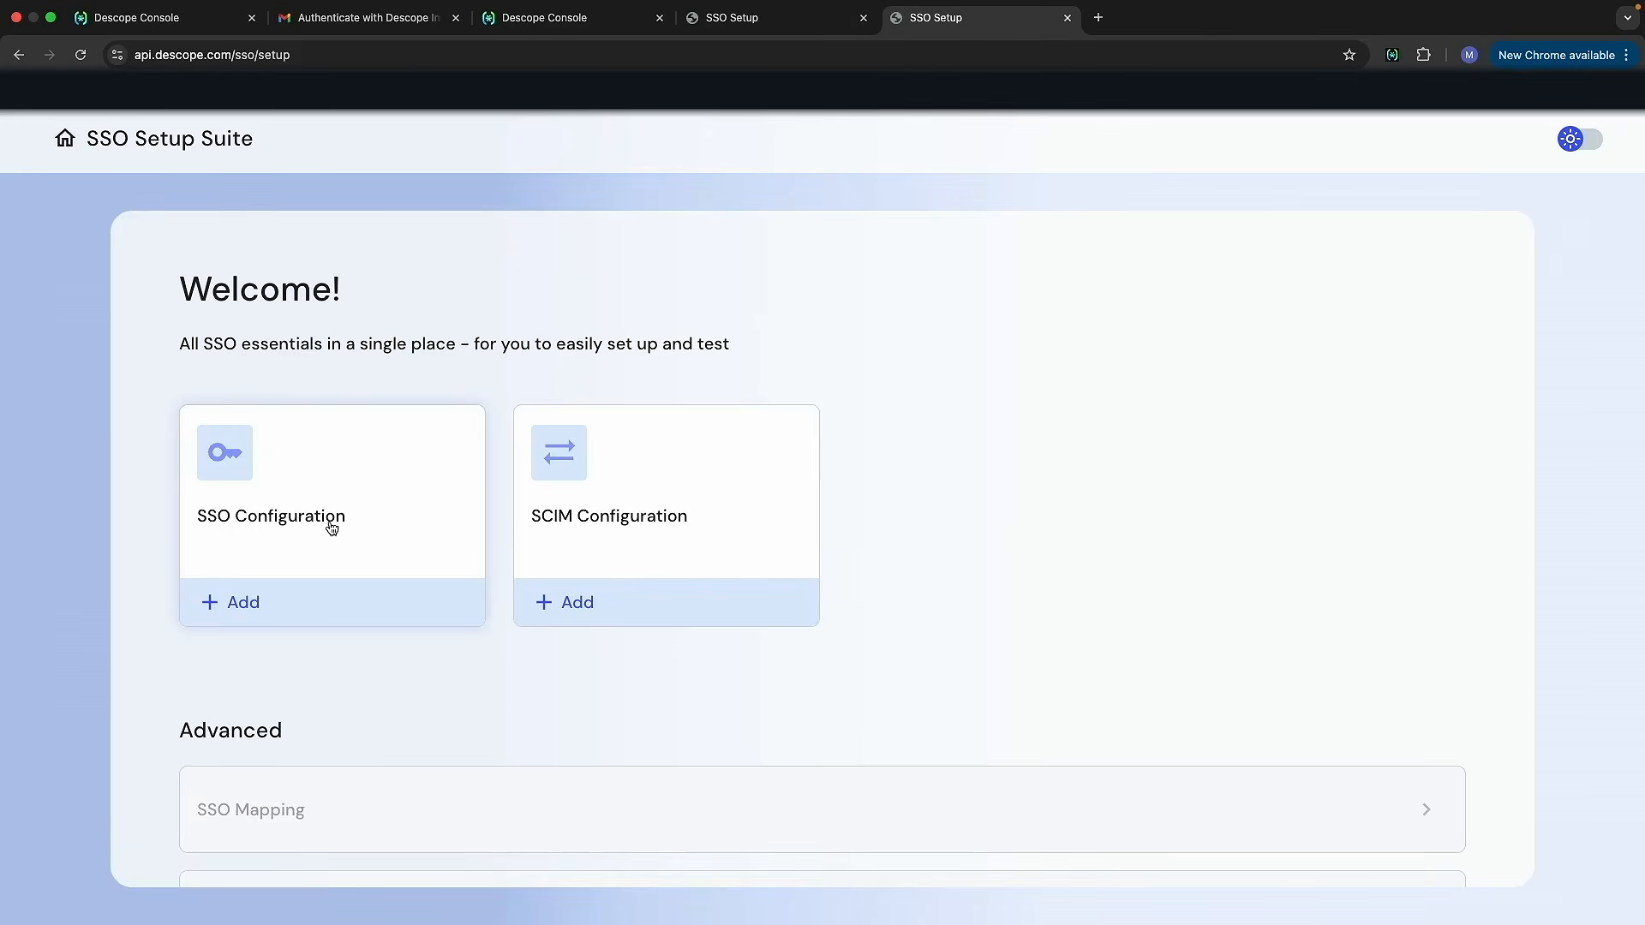
scroll(610, 719, "down", 2)
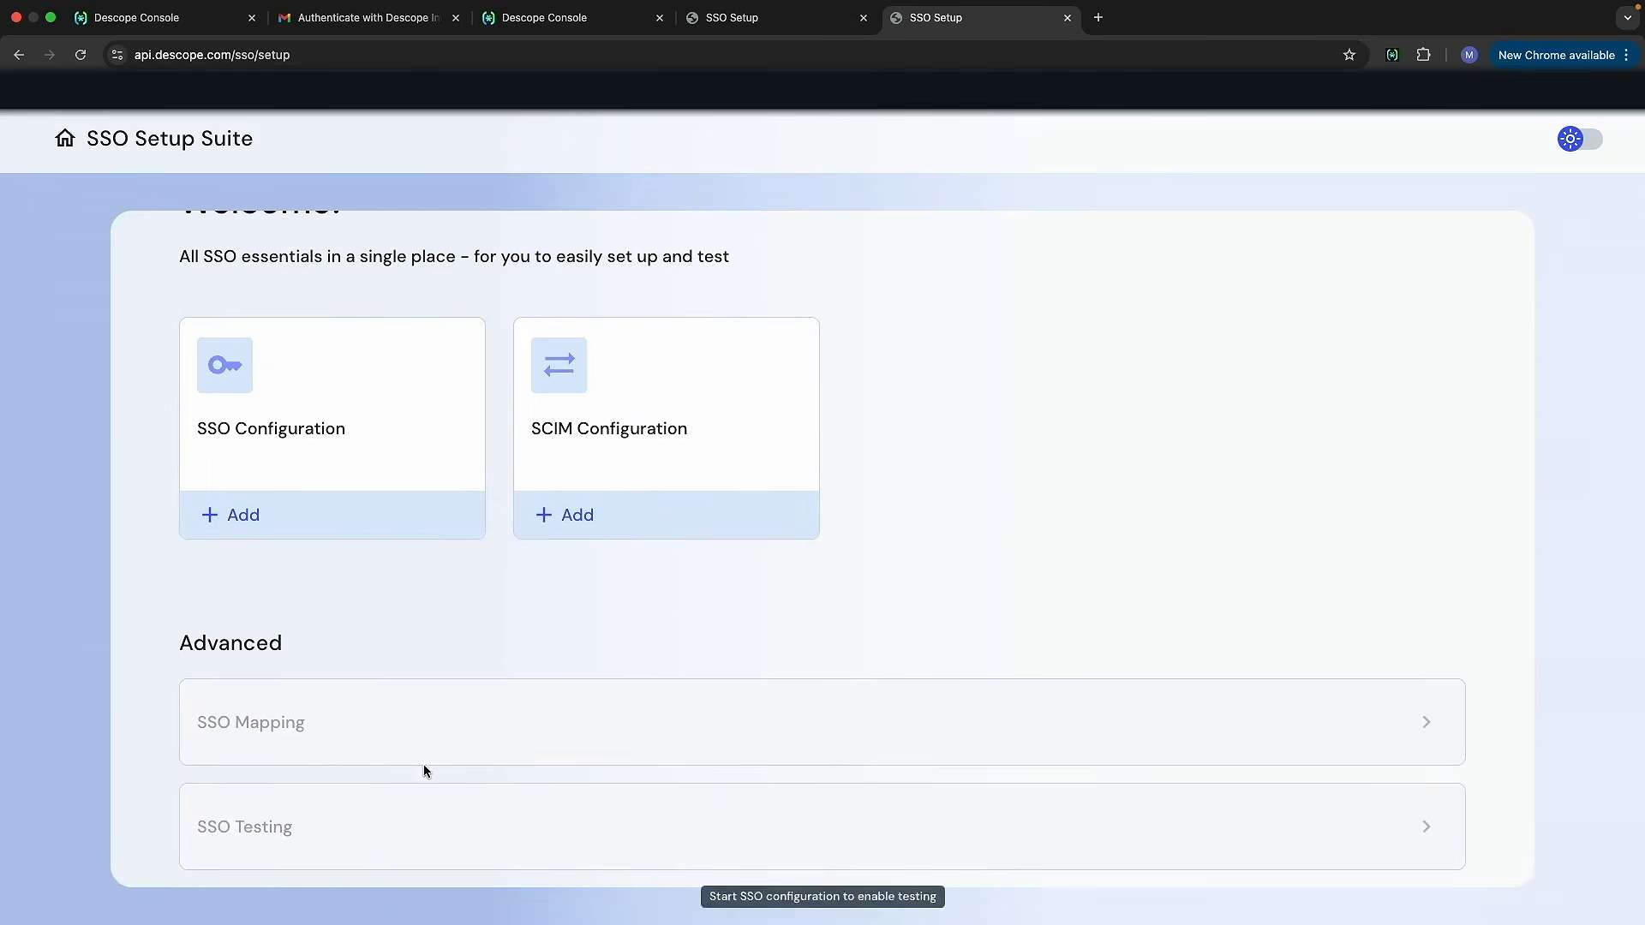
scroll(423, 735, "up", 2)
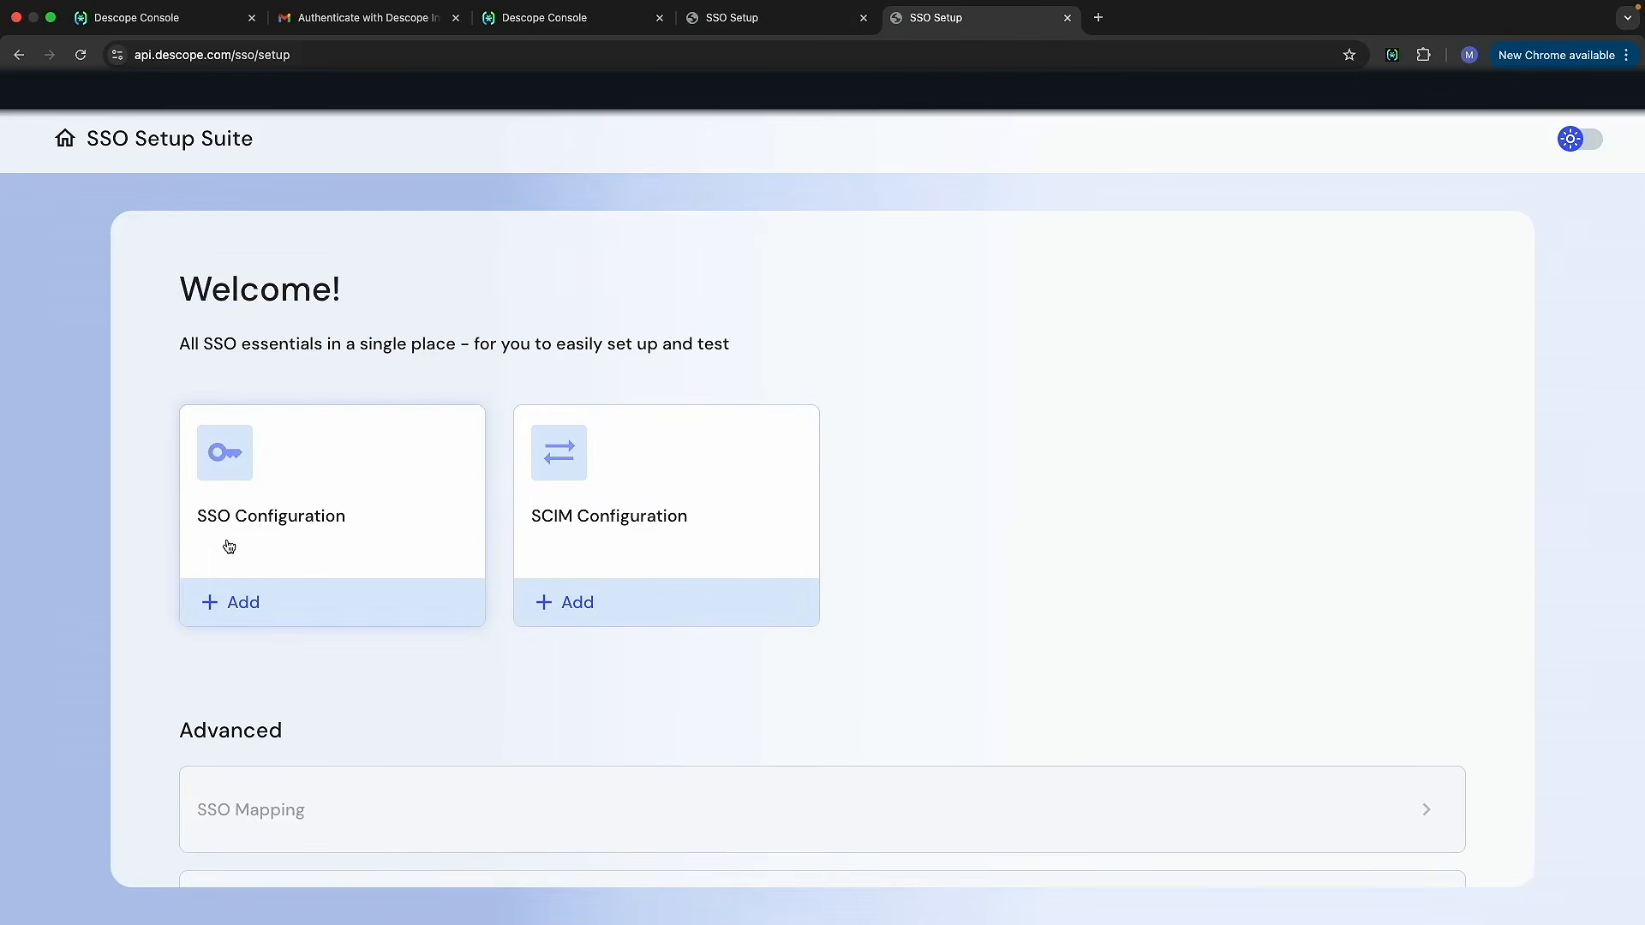
- Start an SSO configuration for OKTA with OIDC, review the service provider instructions and continue to the identity provider information
left_click(275, 544)
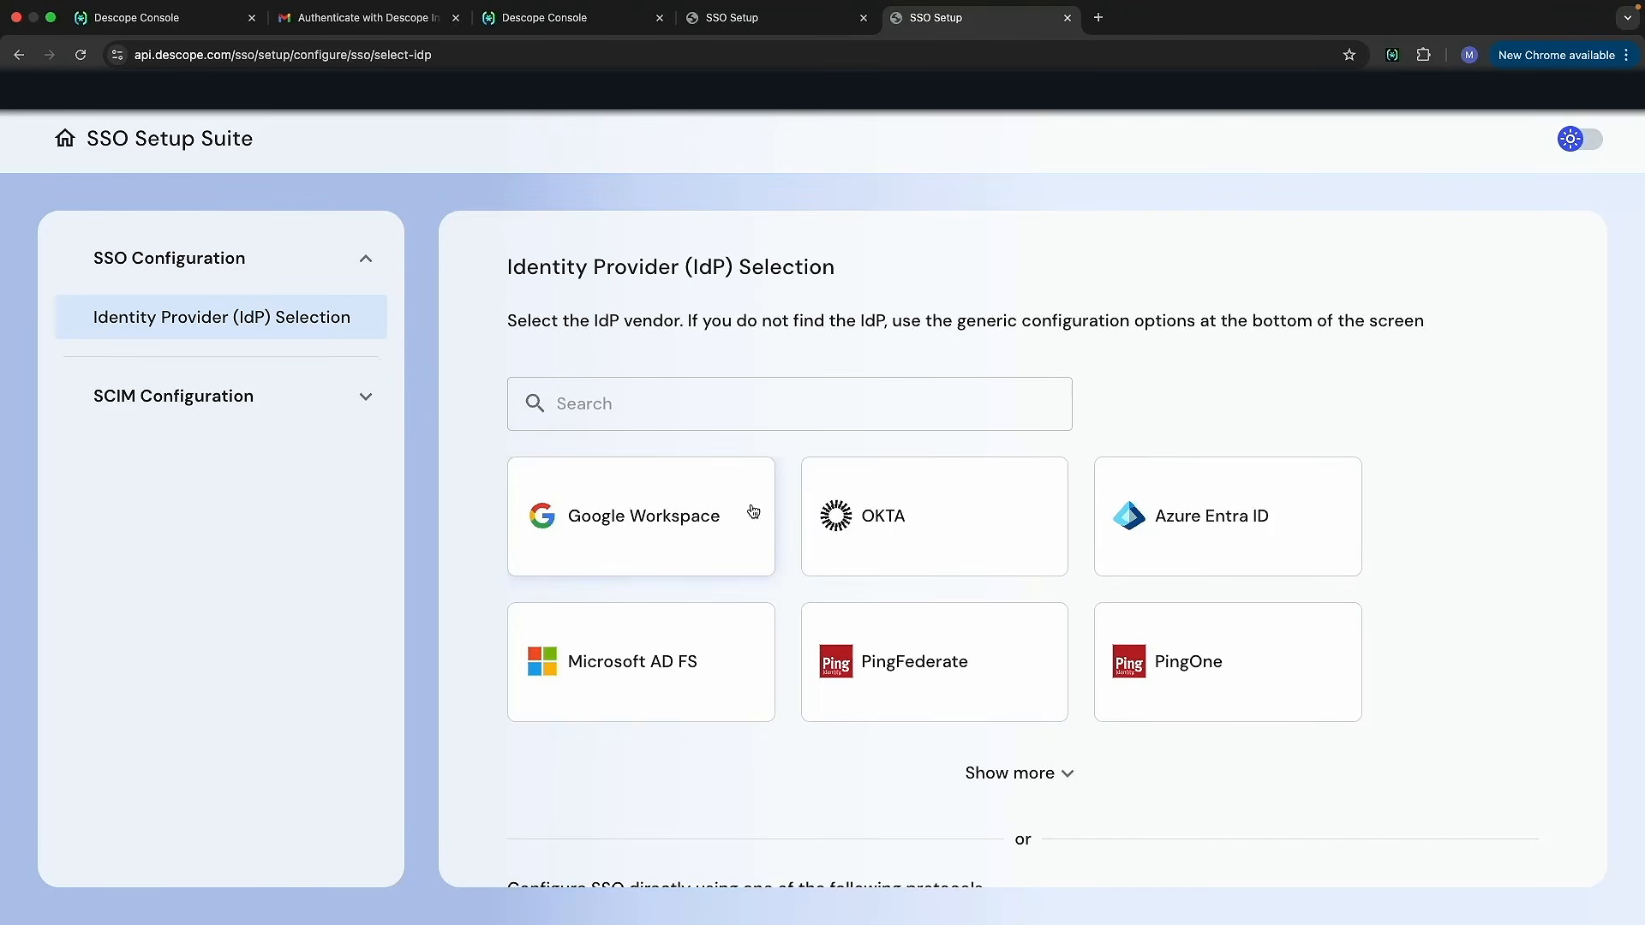
left_click(1013, 553)
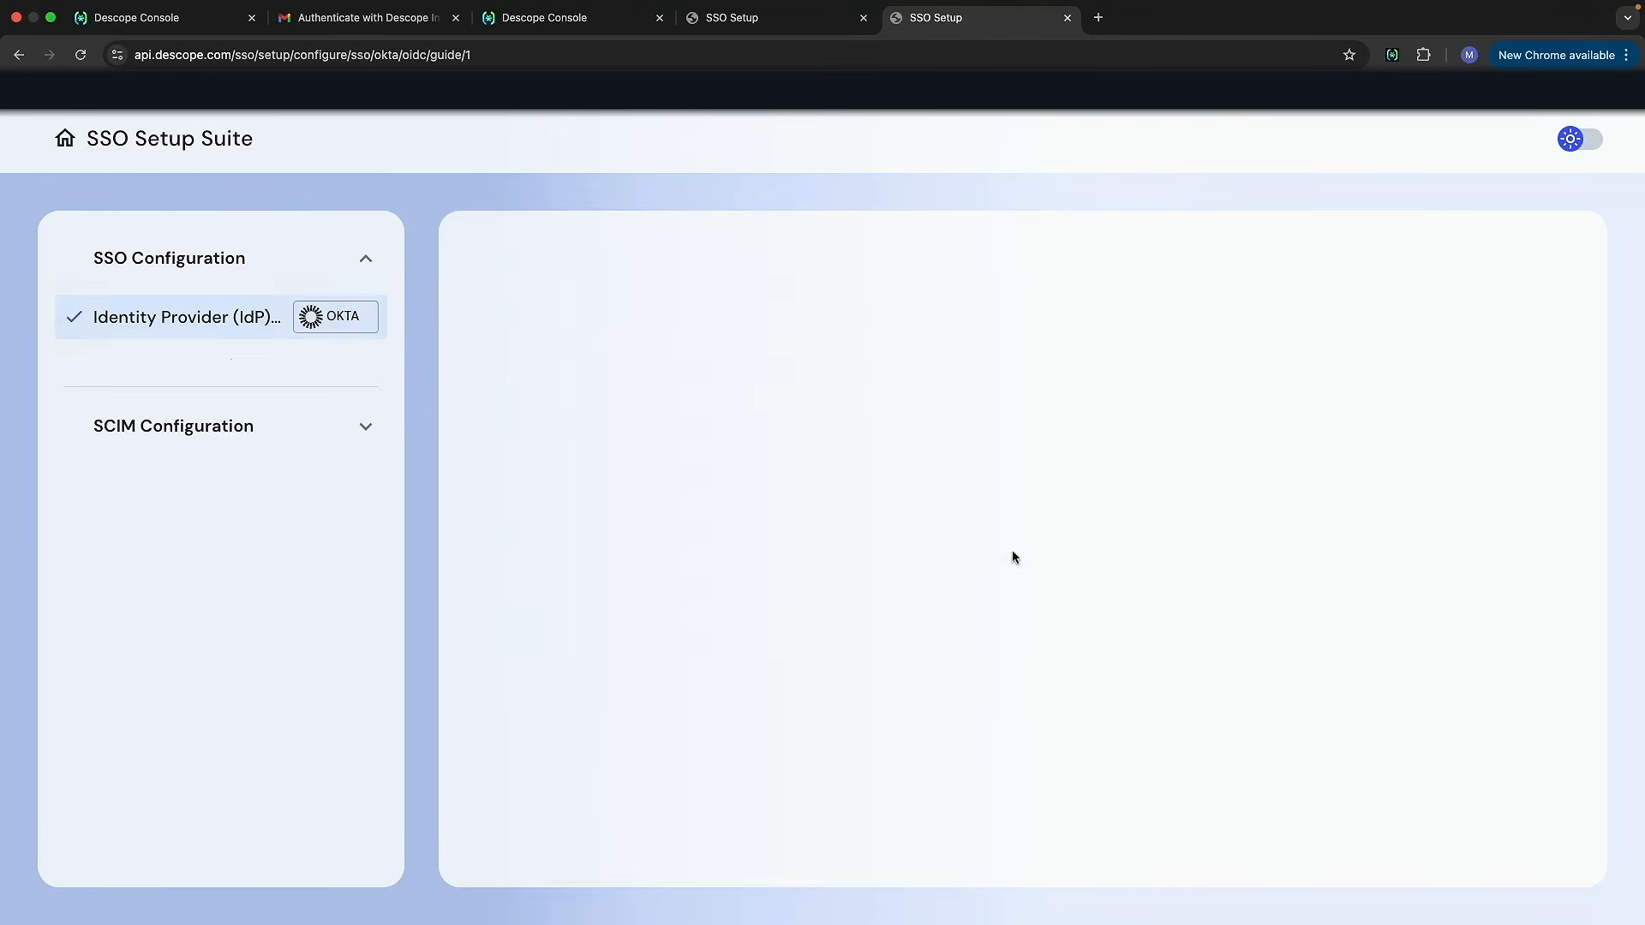
scroll(757, 433, "down", 8)
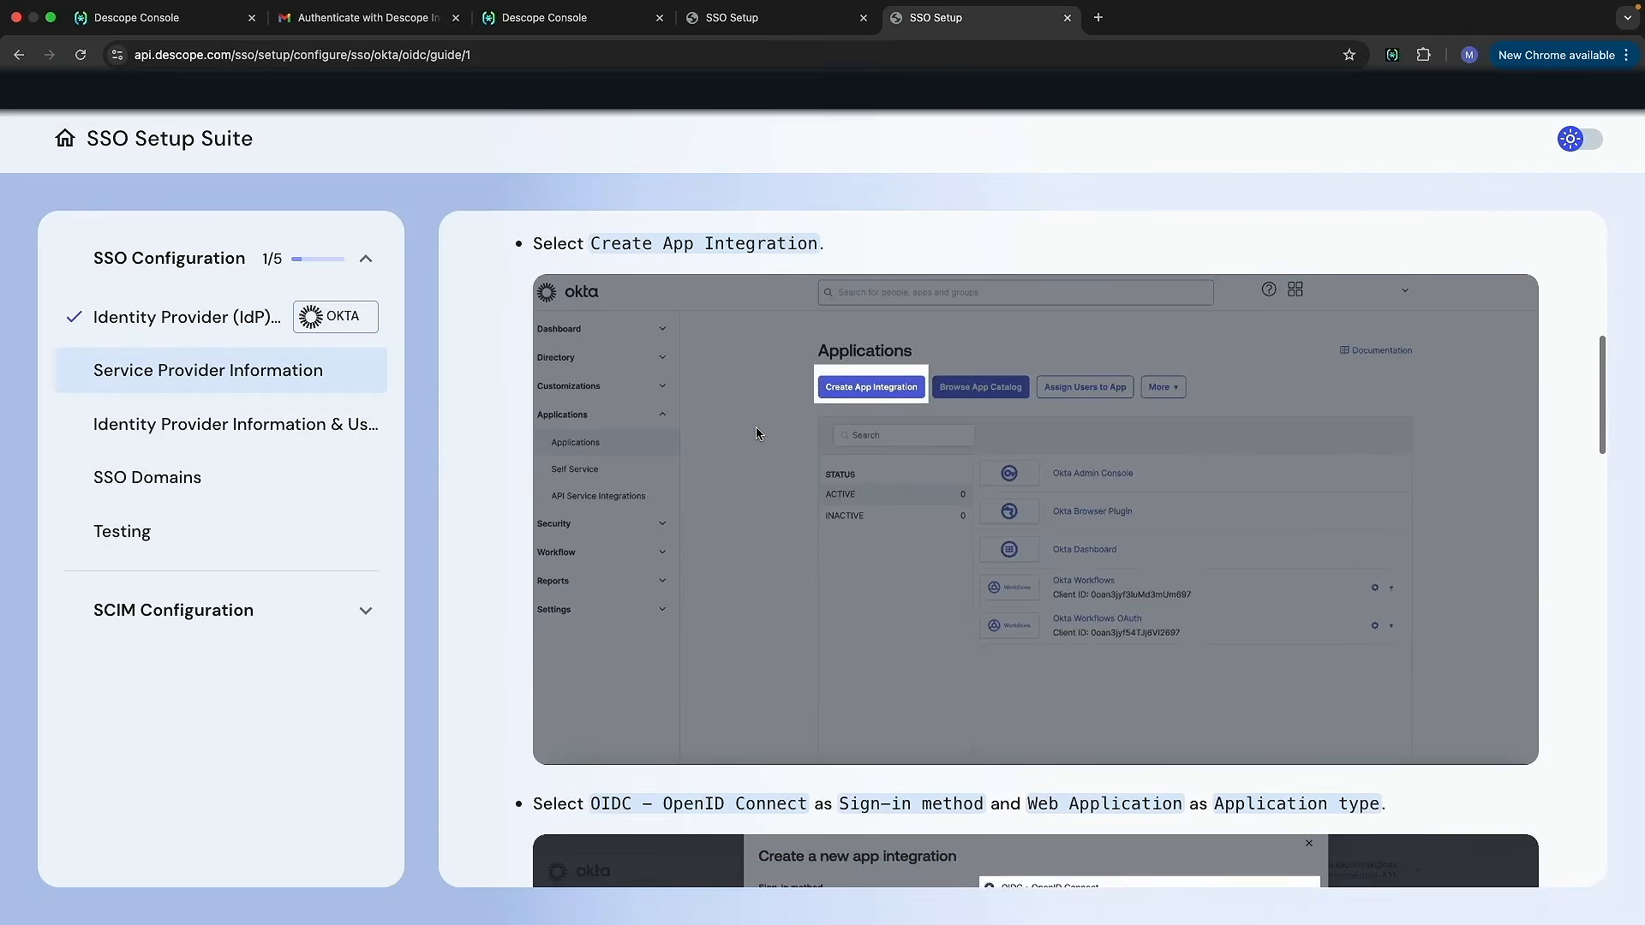
scroll(757, 433, "up", 8)
scroll(613, 430, "down", 15)
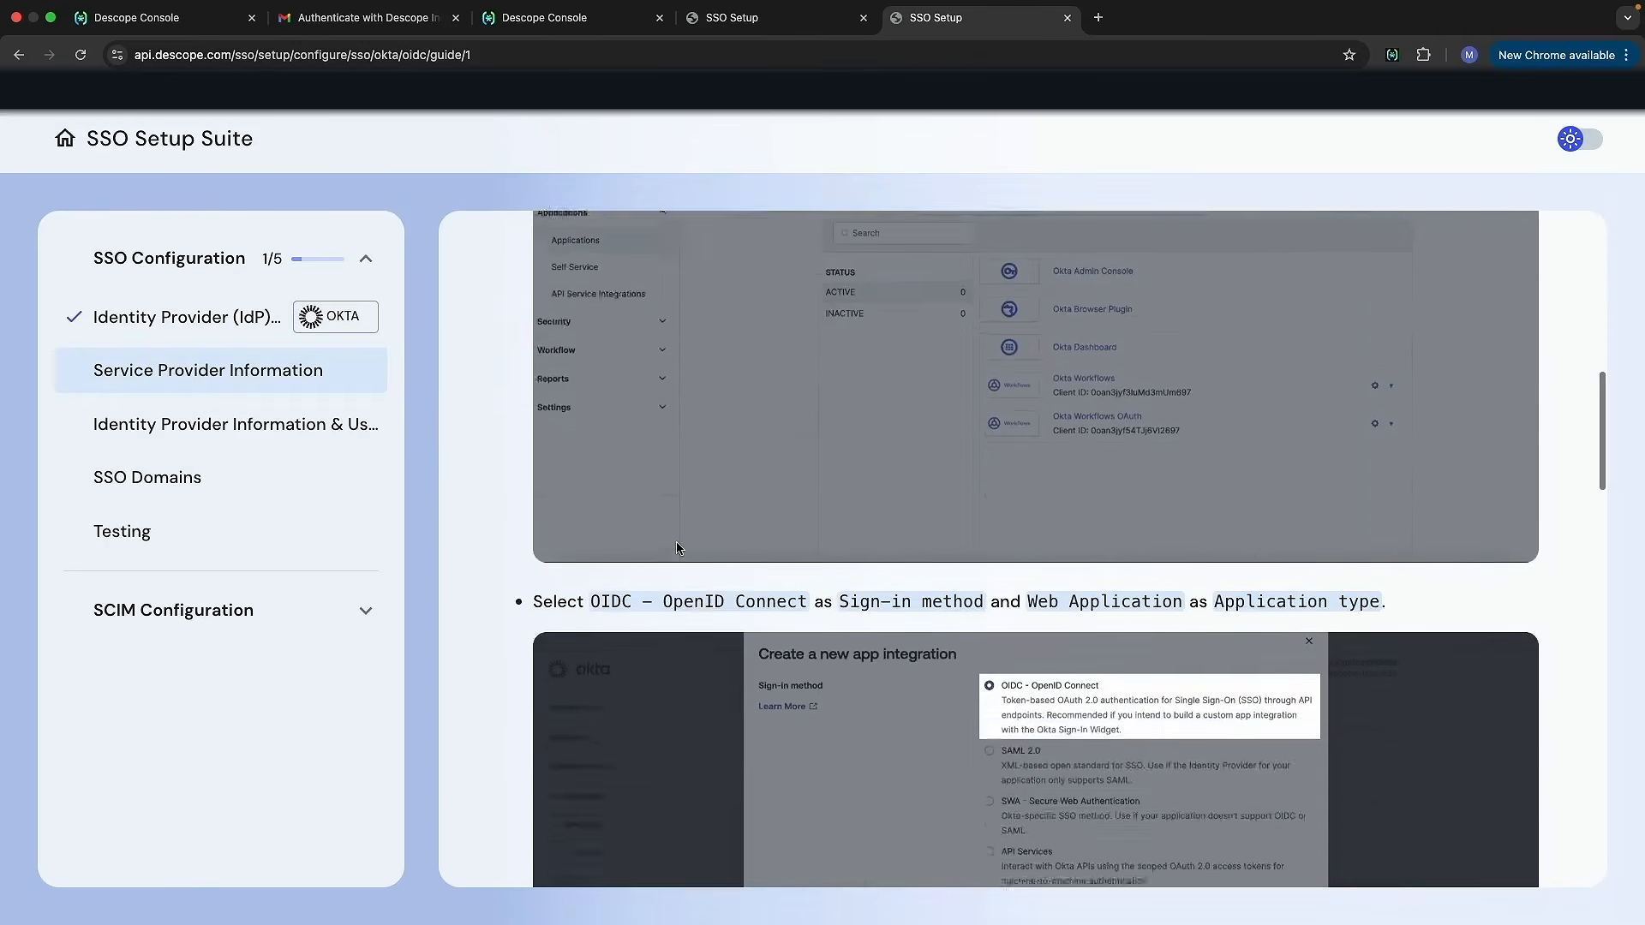
scroll(677, 548, "down", 3)
left_click(925, 671)
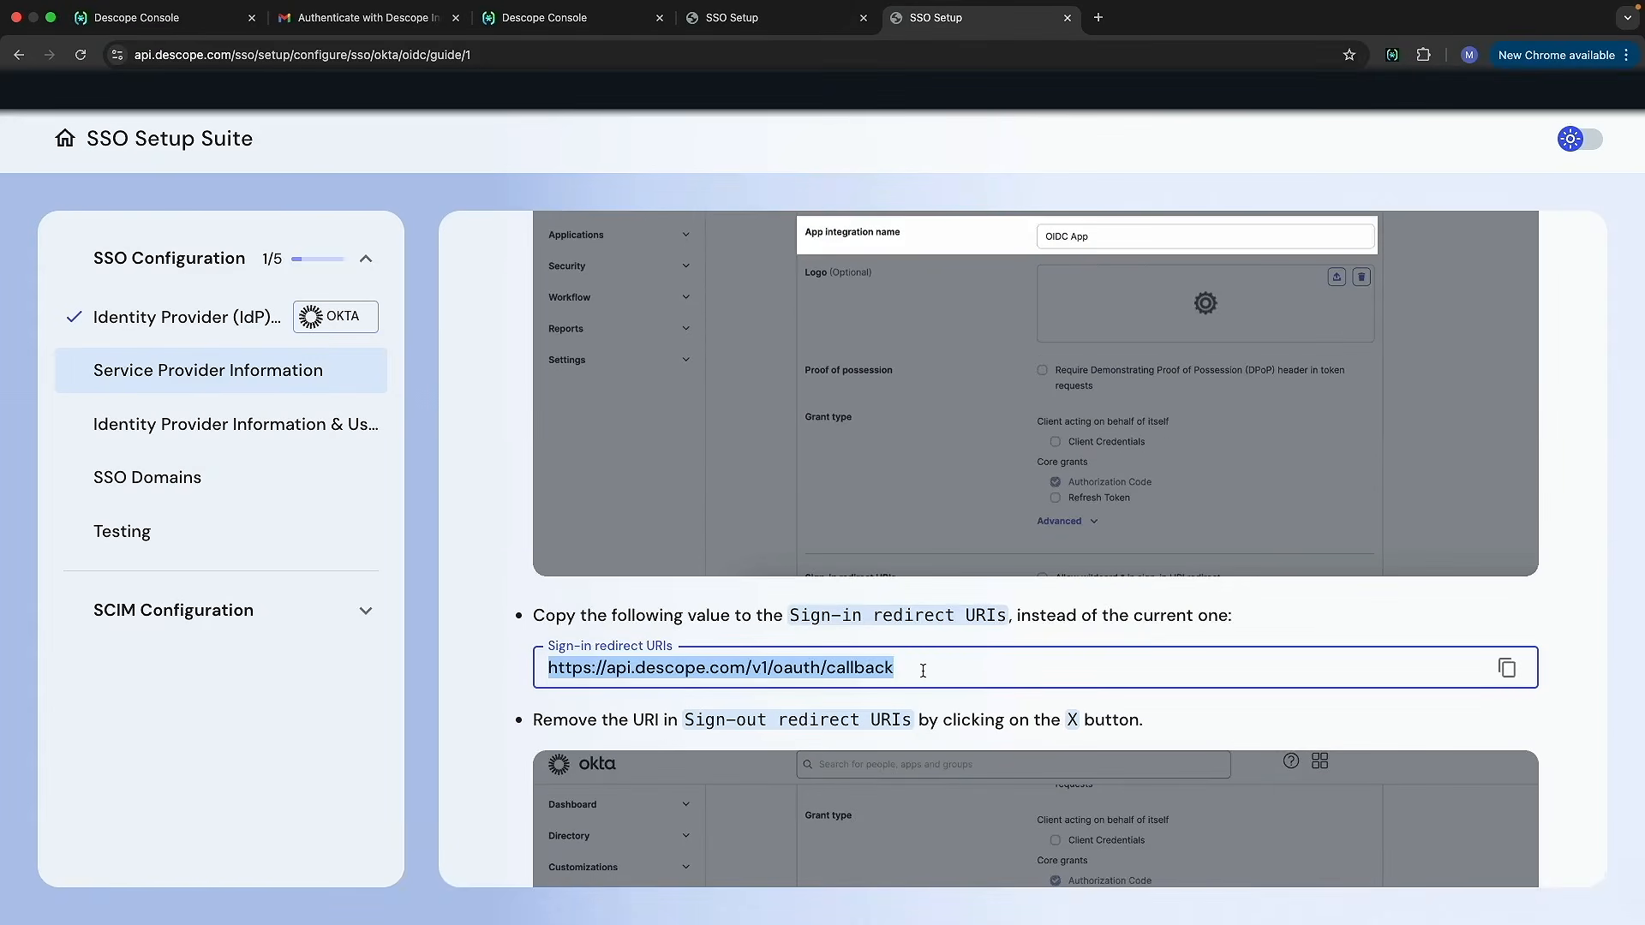
scroll(923, 671, "down", 10)
left_click(1349, 835)
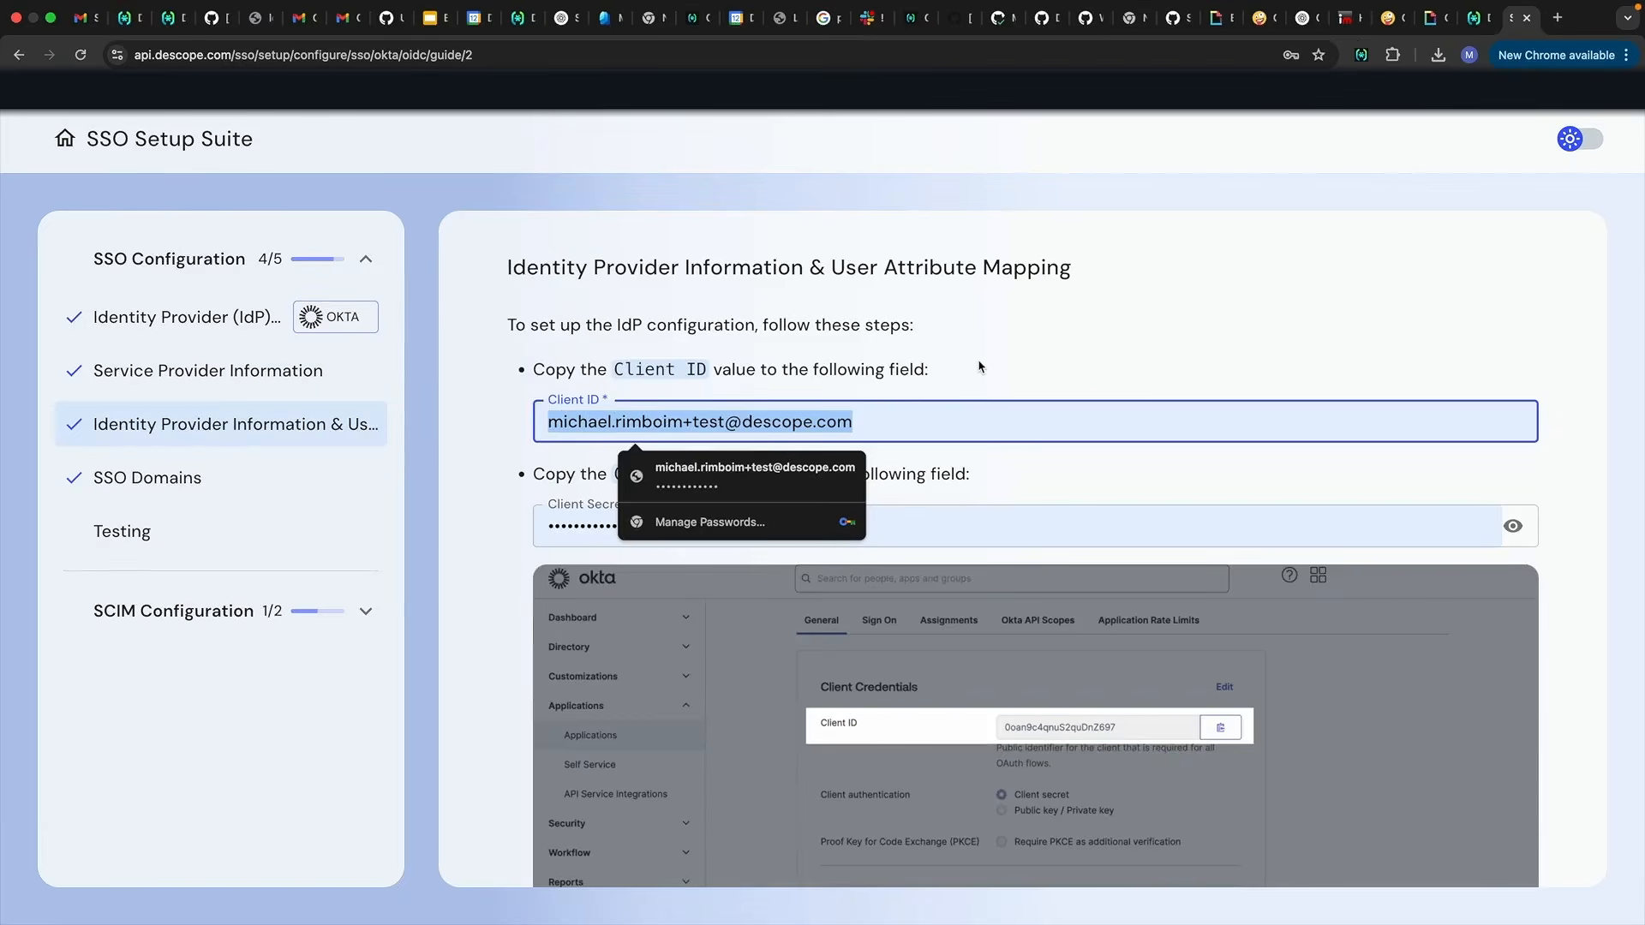
- Clear the prefilled client secret, review the remaining Okta fields and attribute mappings, and continue through SSO Domains to Testing
left_click(980, 367)
scroll(985, 377, "down", 2)
left_click(984, 392)
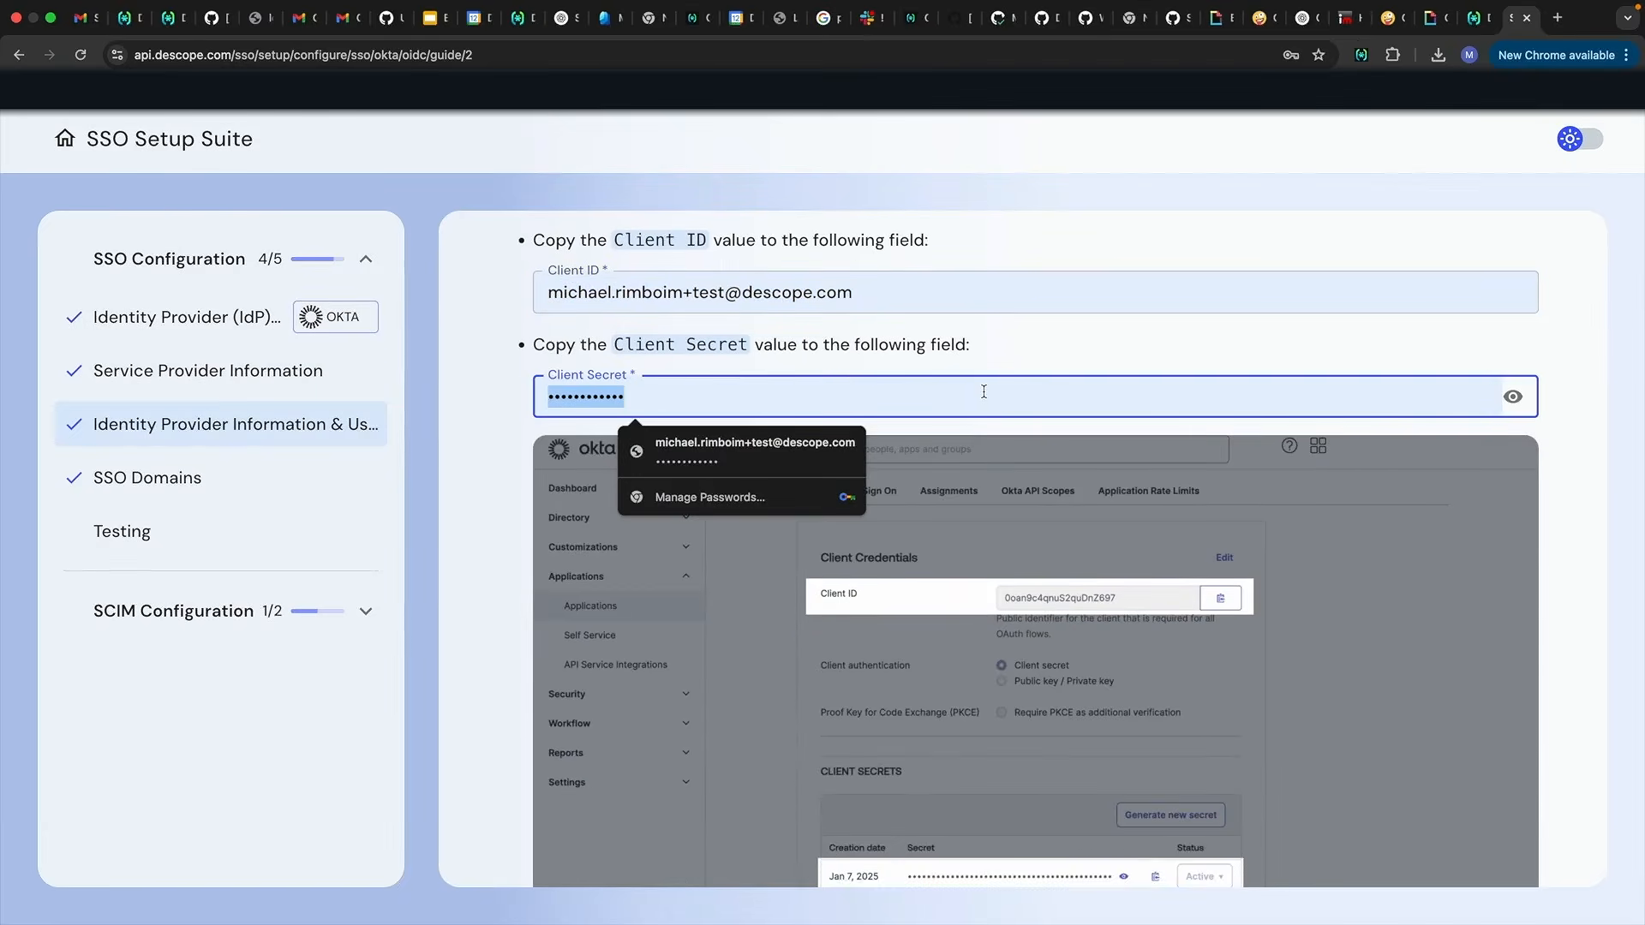
key("BackSpace")
left_click(1038, 343)
scroll(1038, 341, "down", 5)
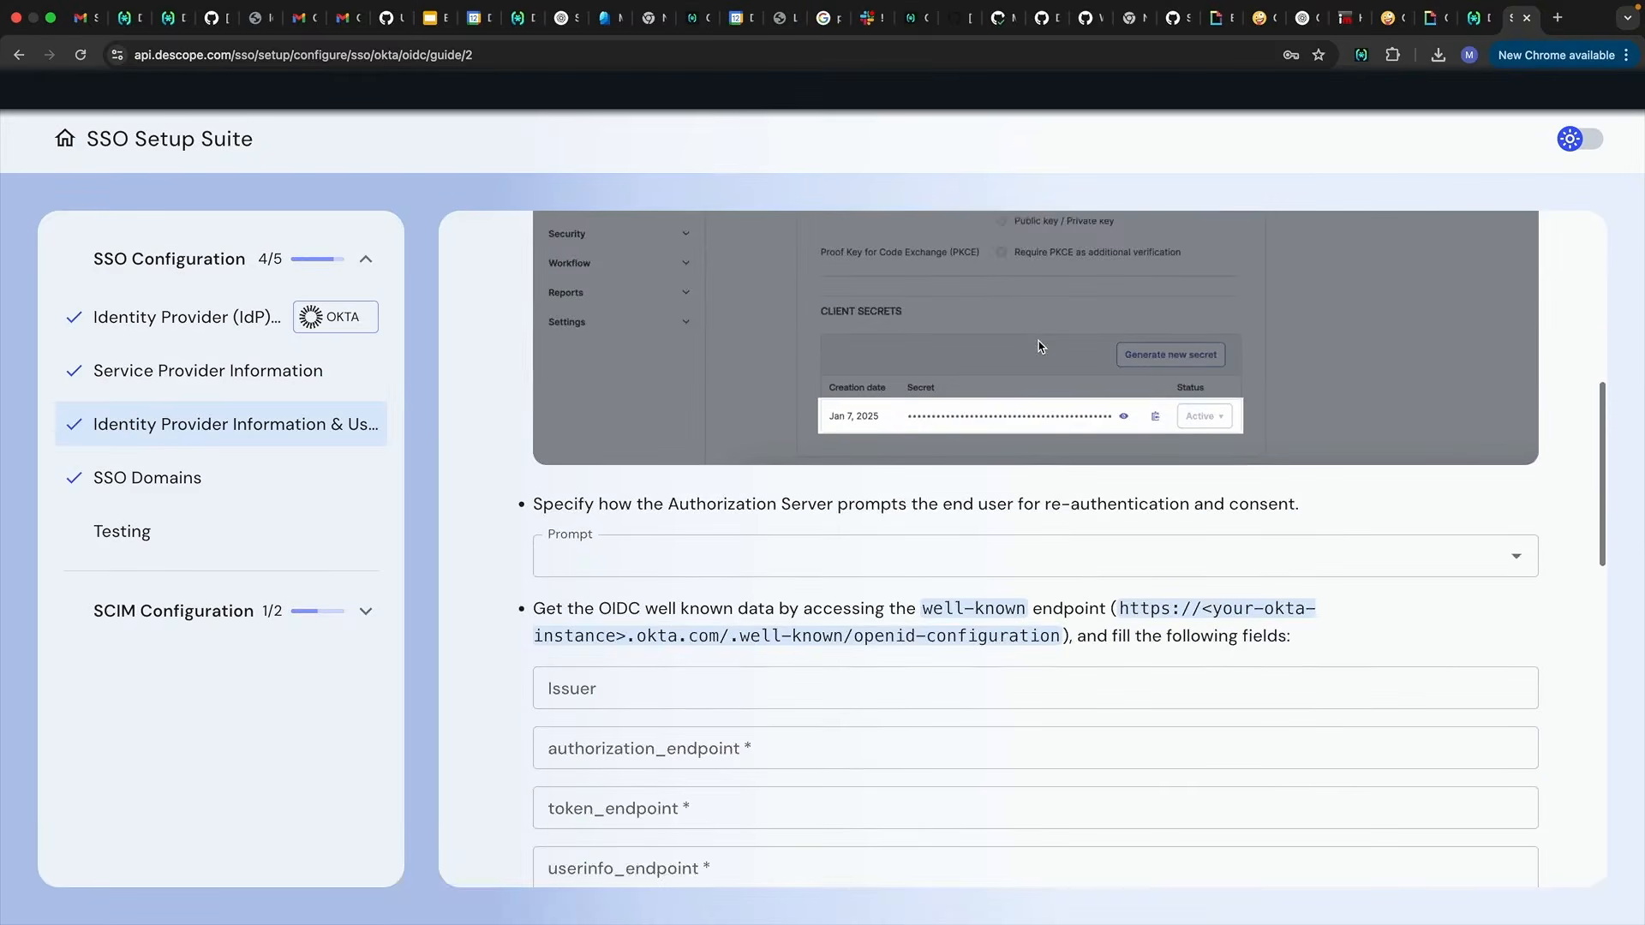
scroll(1038, 346, "down", 4)
scroll(606, 715, "down", 12)
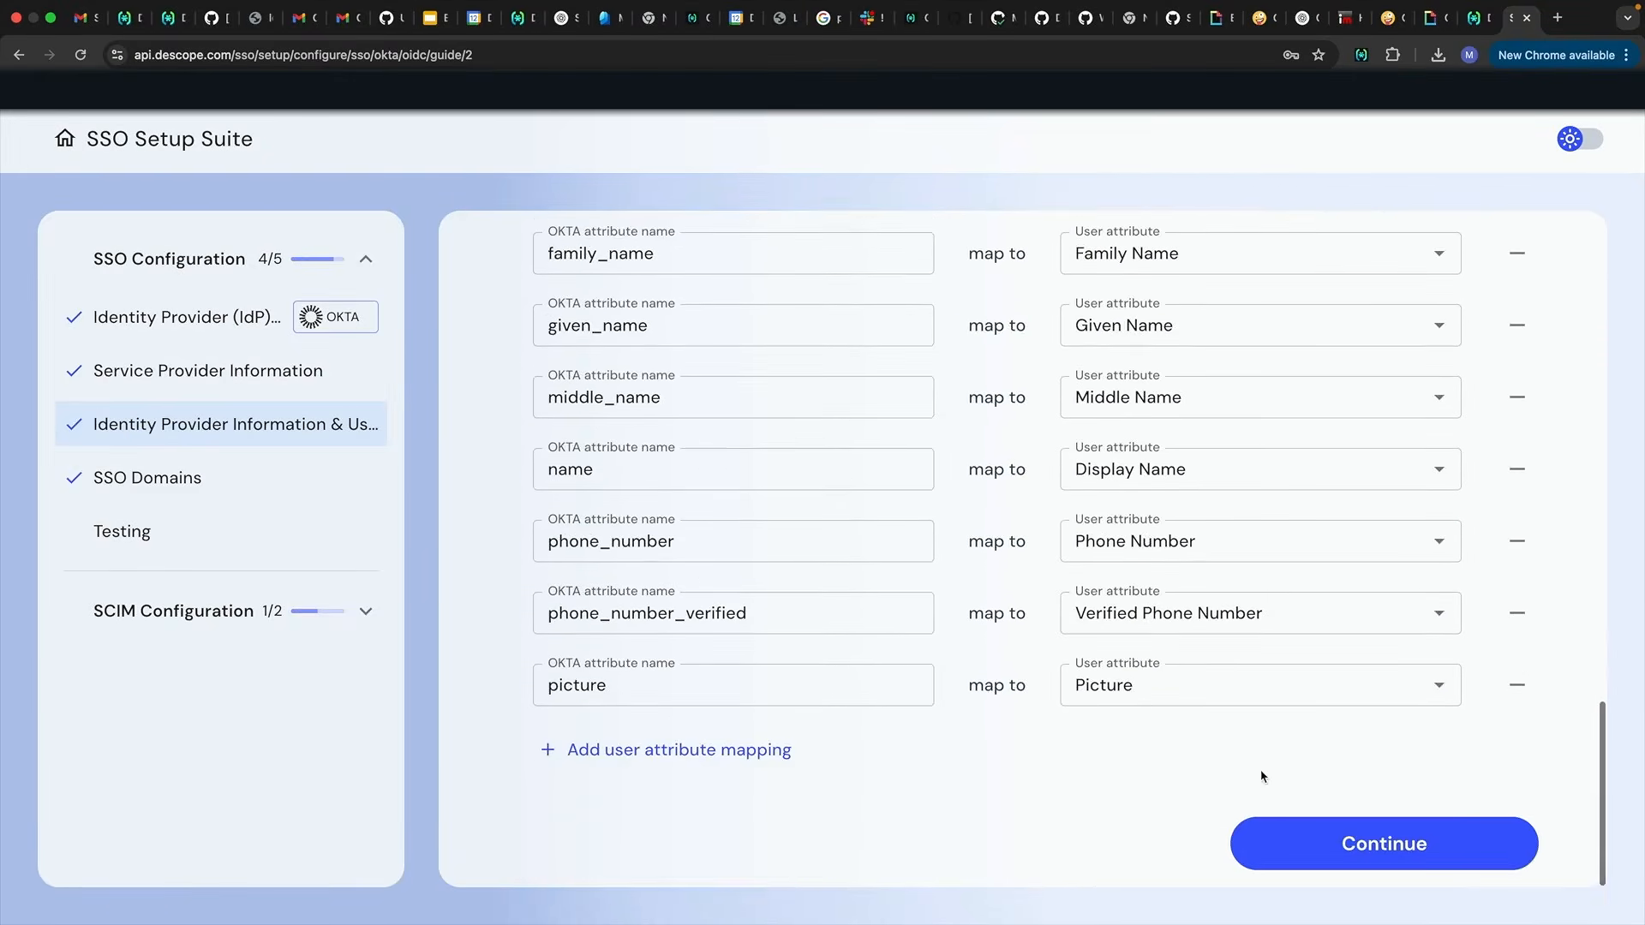
left_click(1284, 833)
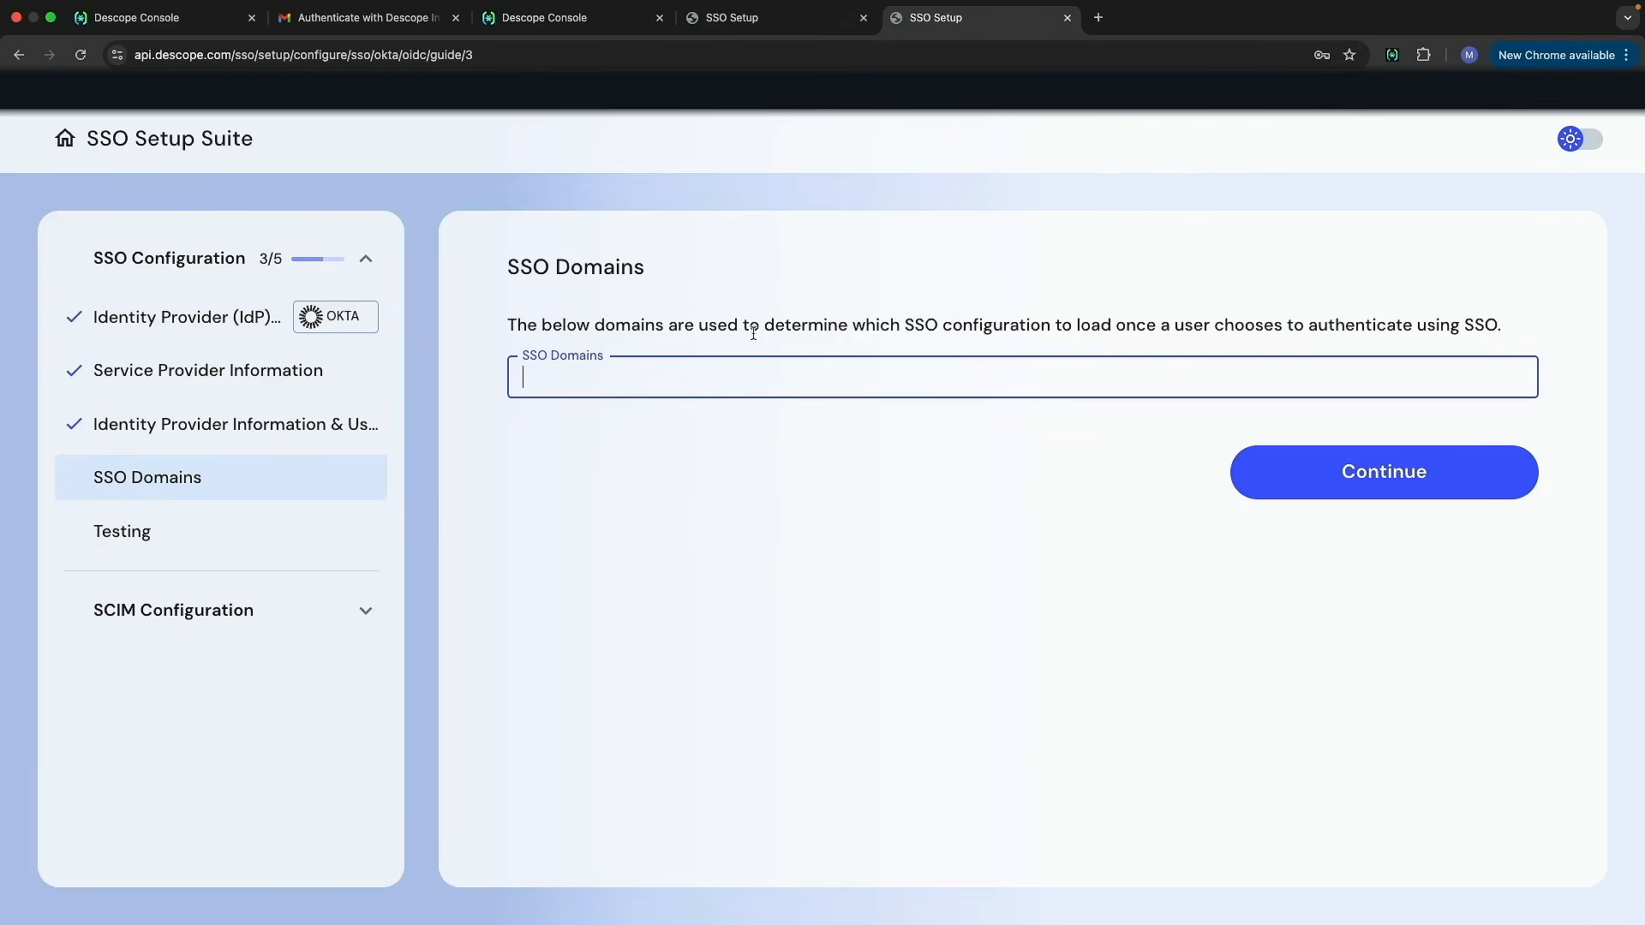
key("Return")
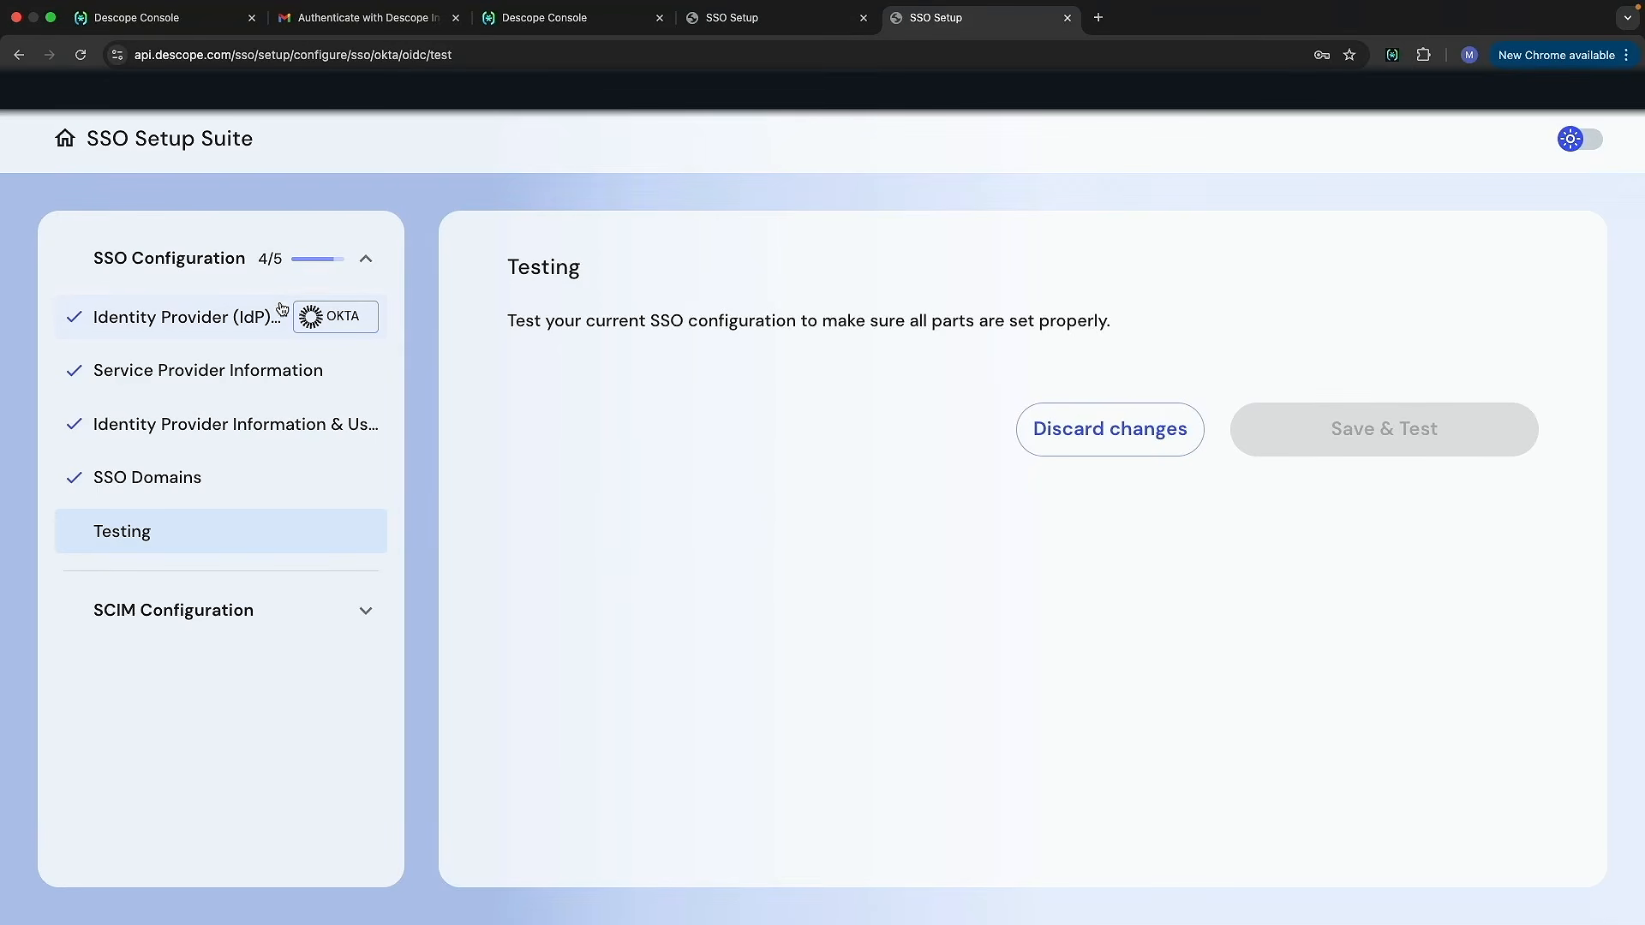
- Return to the setup home, reopen the SSO configuration and switch the identity provider to generic SAML 2.0
left_click(60, 142)
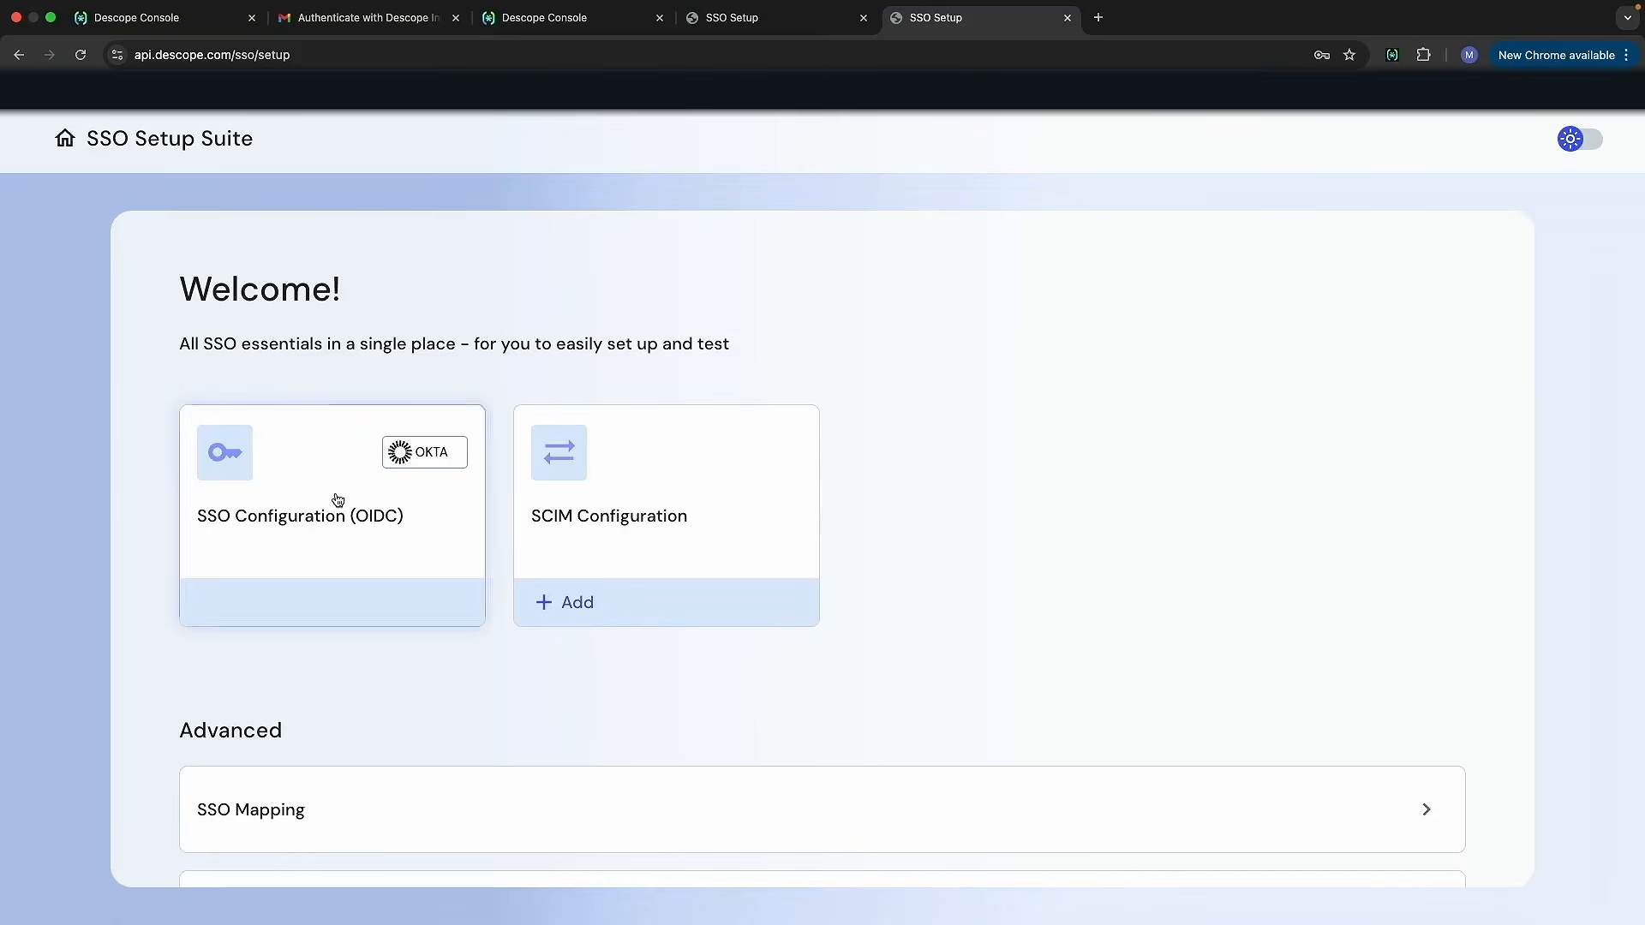
left_click(338, 500)
left_click(161, 321)
scroll(782, 788, "down", 2)
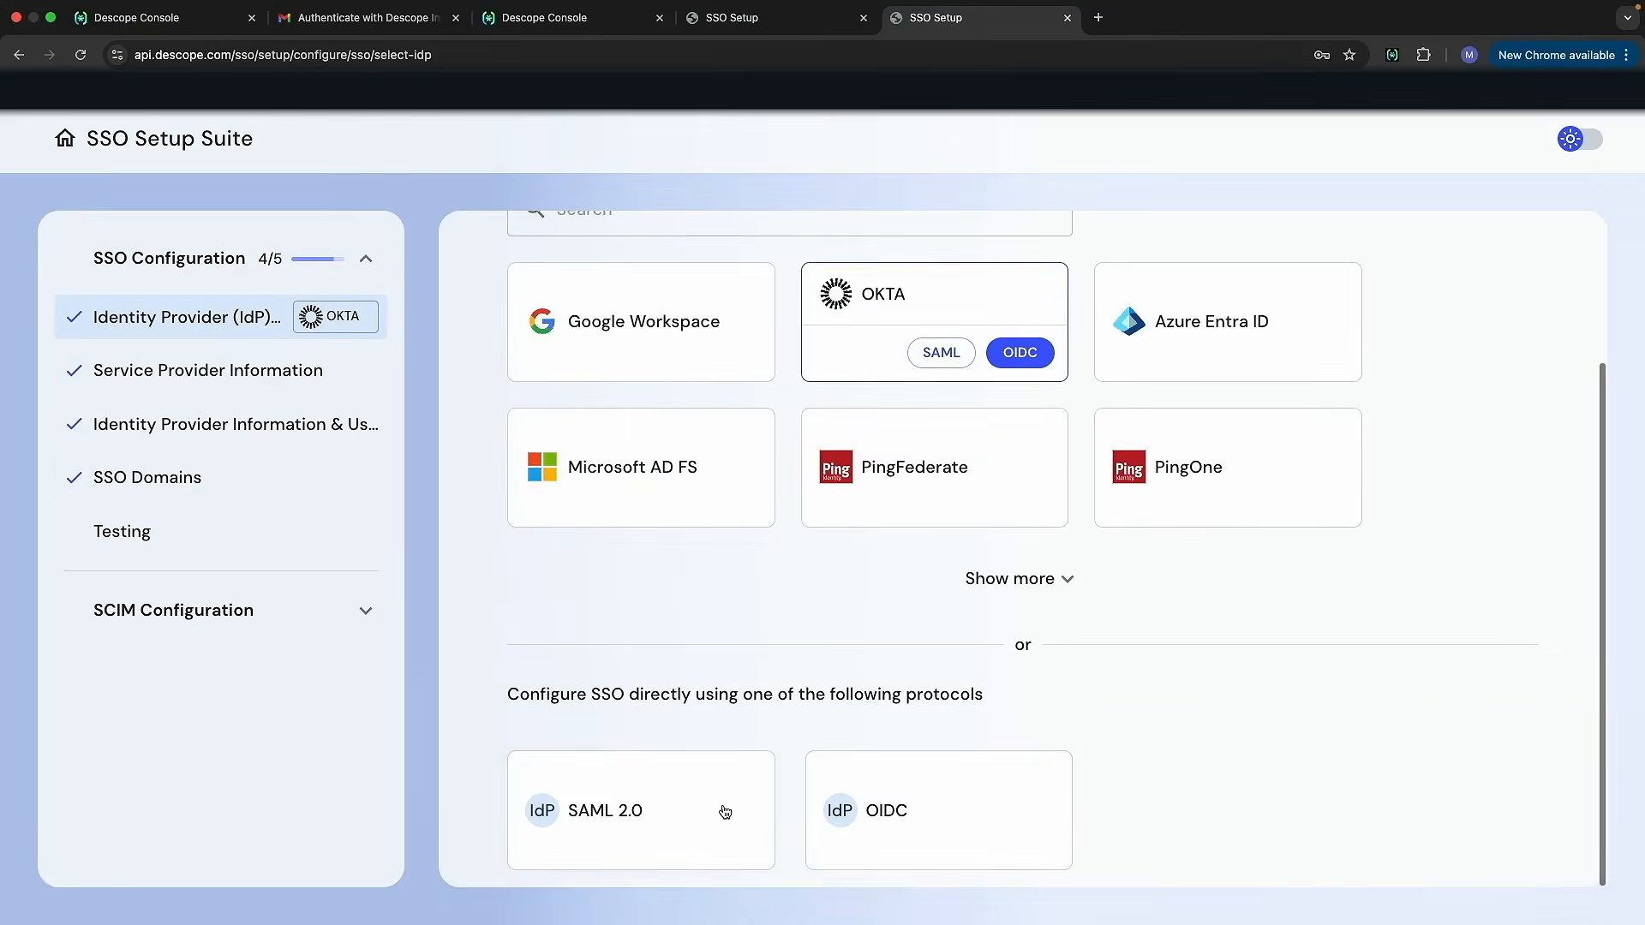
left_click(649, 811)
- Open mocksaml.com in a new browser tab and copy the address of its SAML metadata page
left_click(1098, 40)
type("moca")
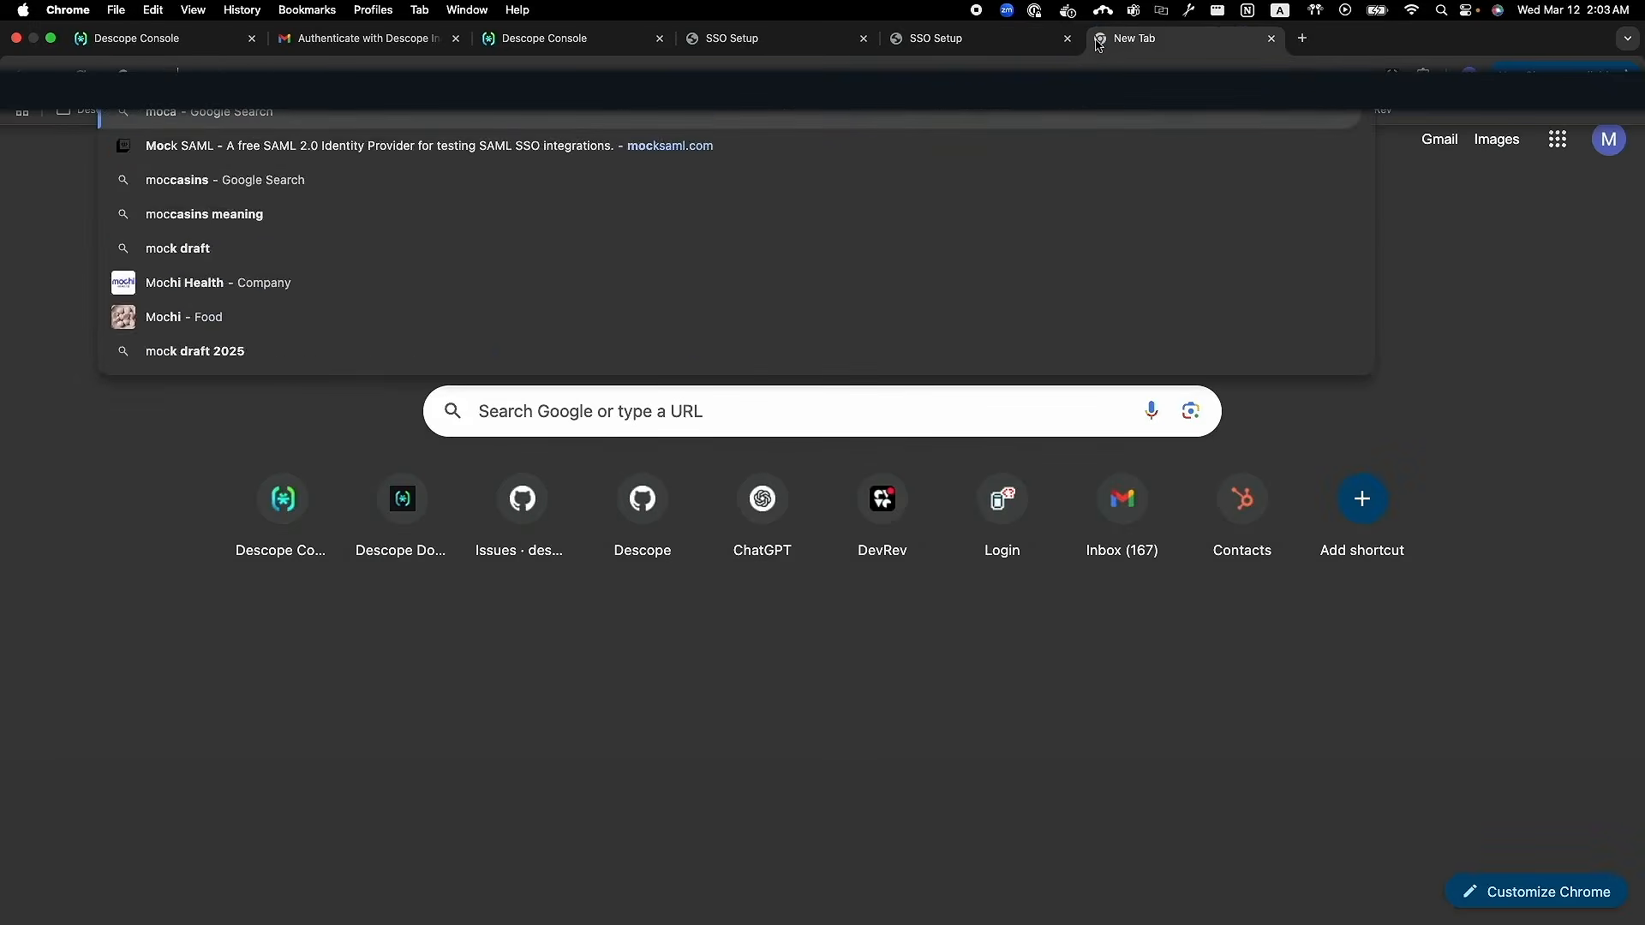
key("BackSpace")
type("k")
key("Return")
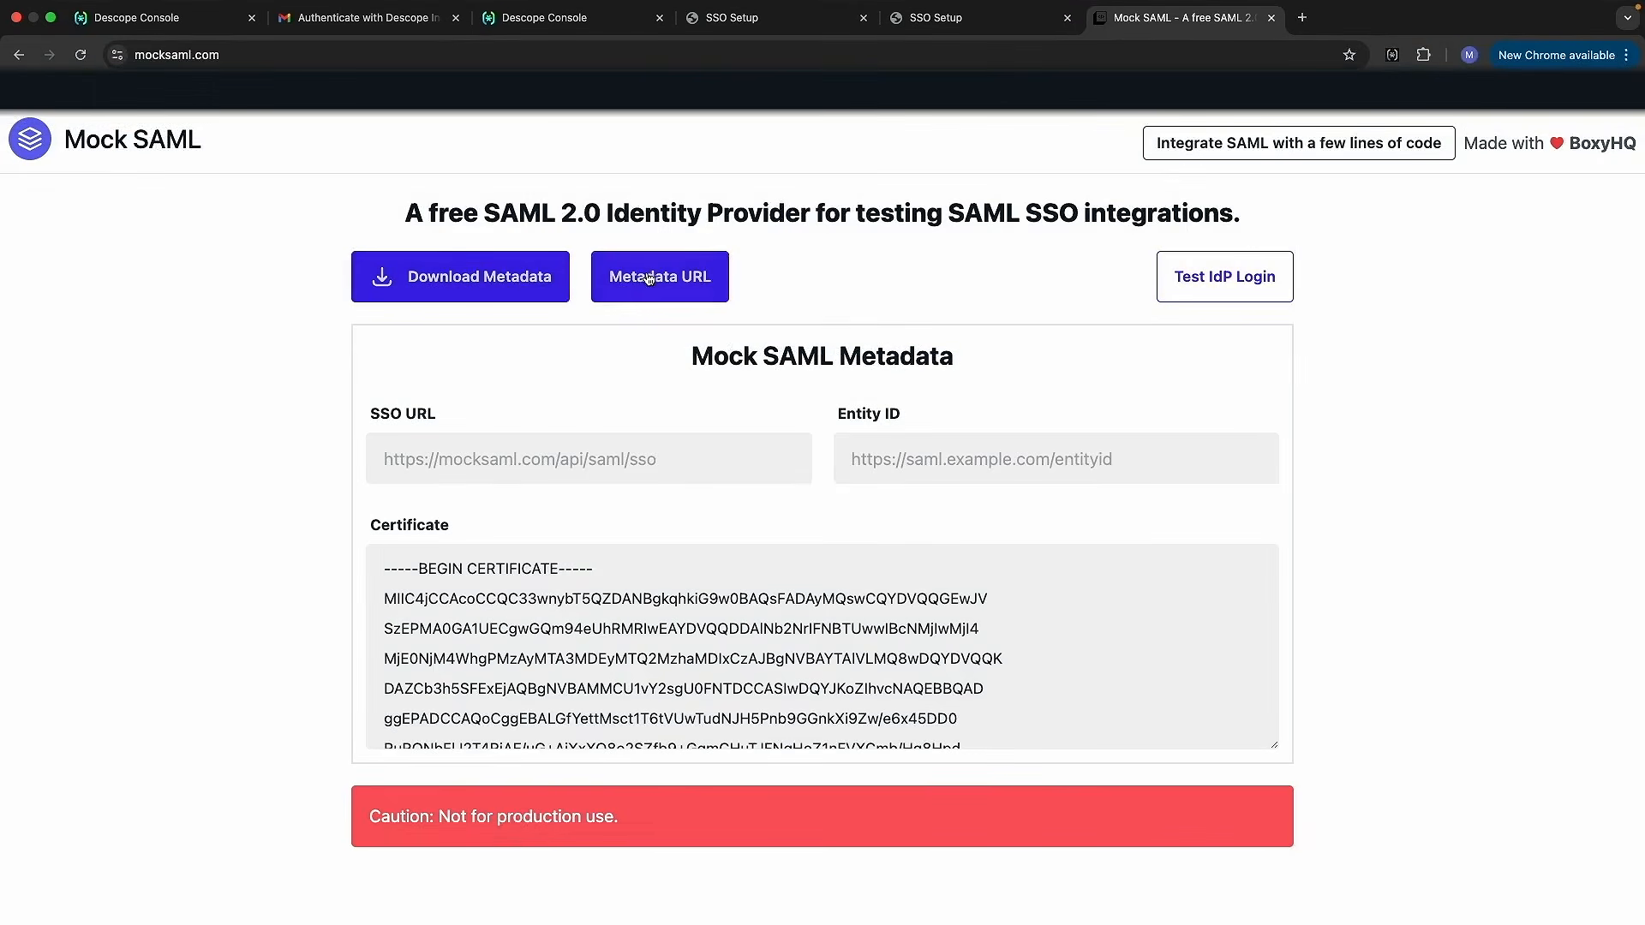
left_click(648, 279)
left_click(460, 60)
key("ctrl+c")
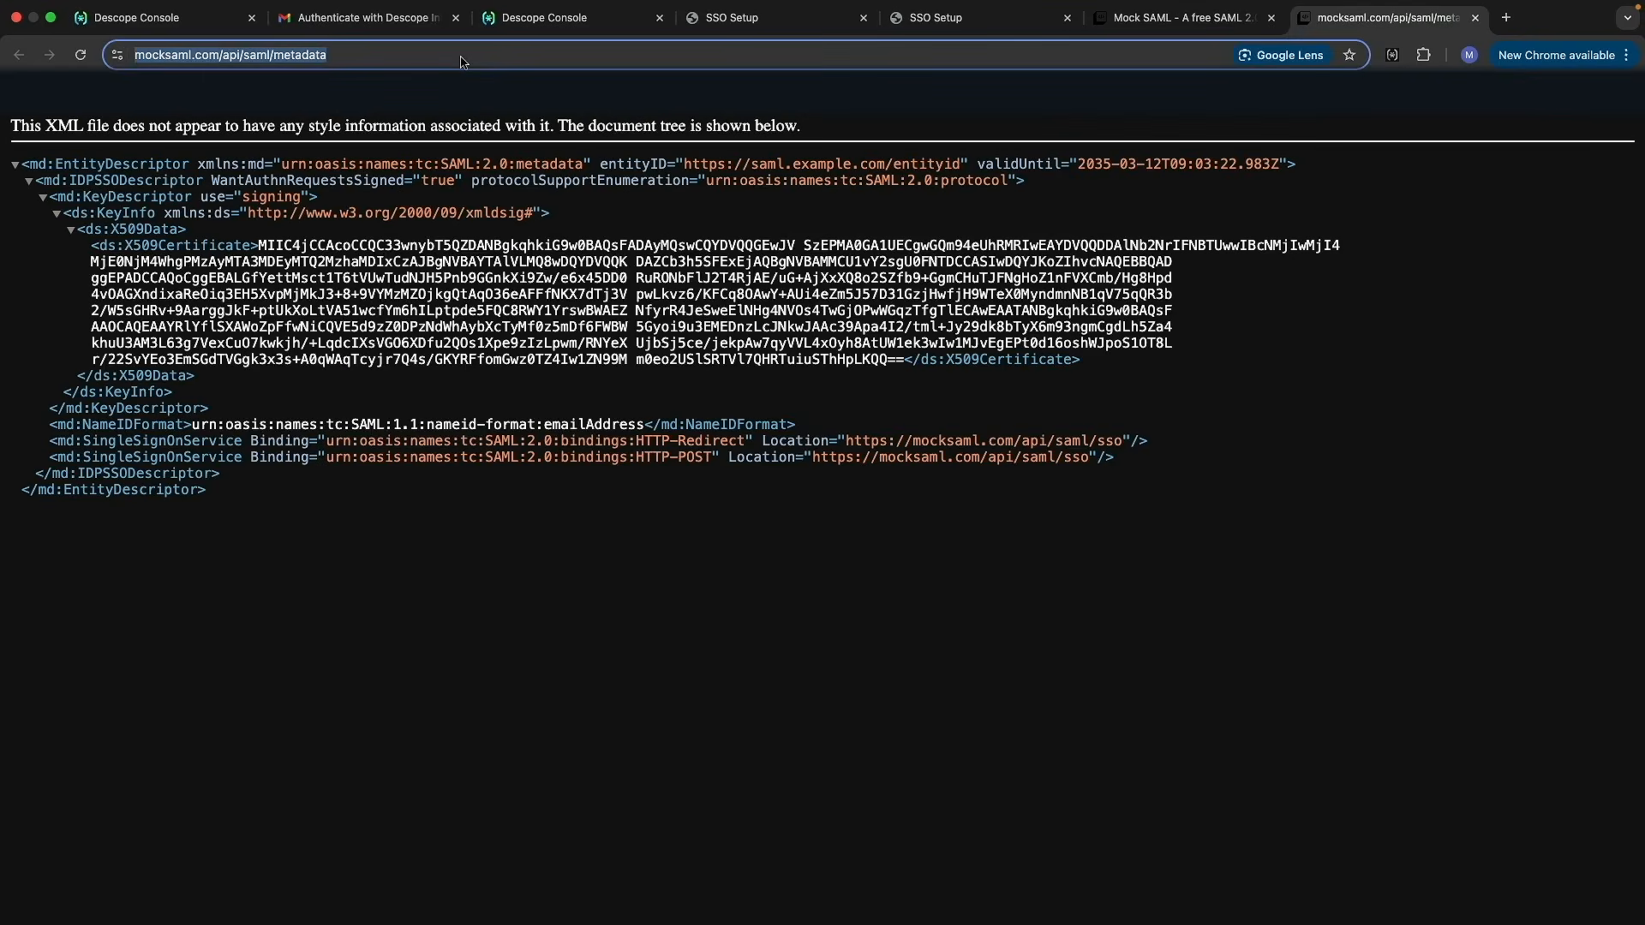
left_click(960, 17)
left_click(1321, 669)
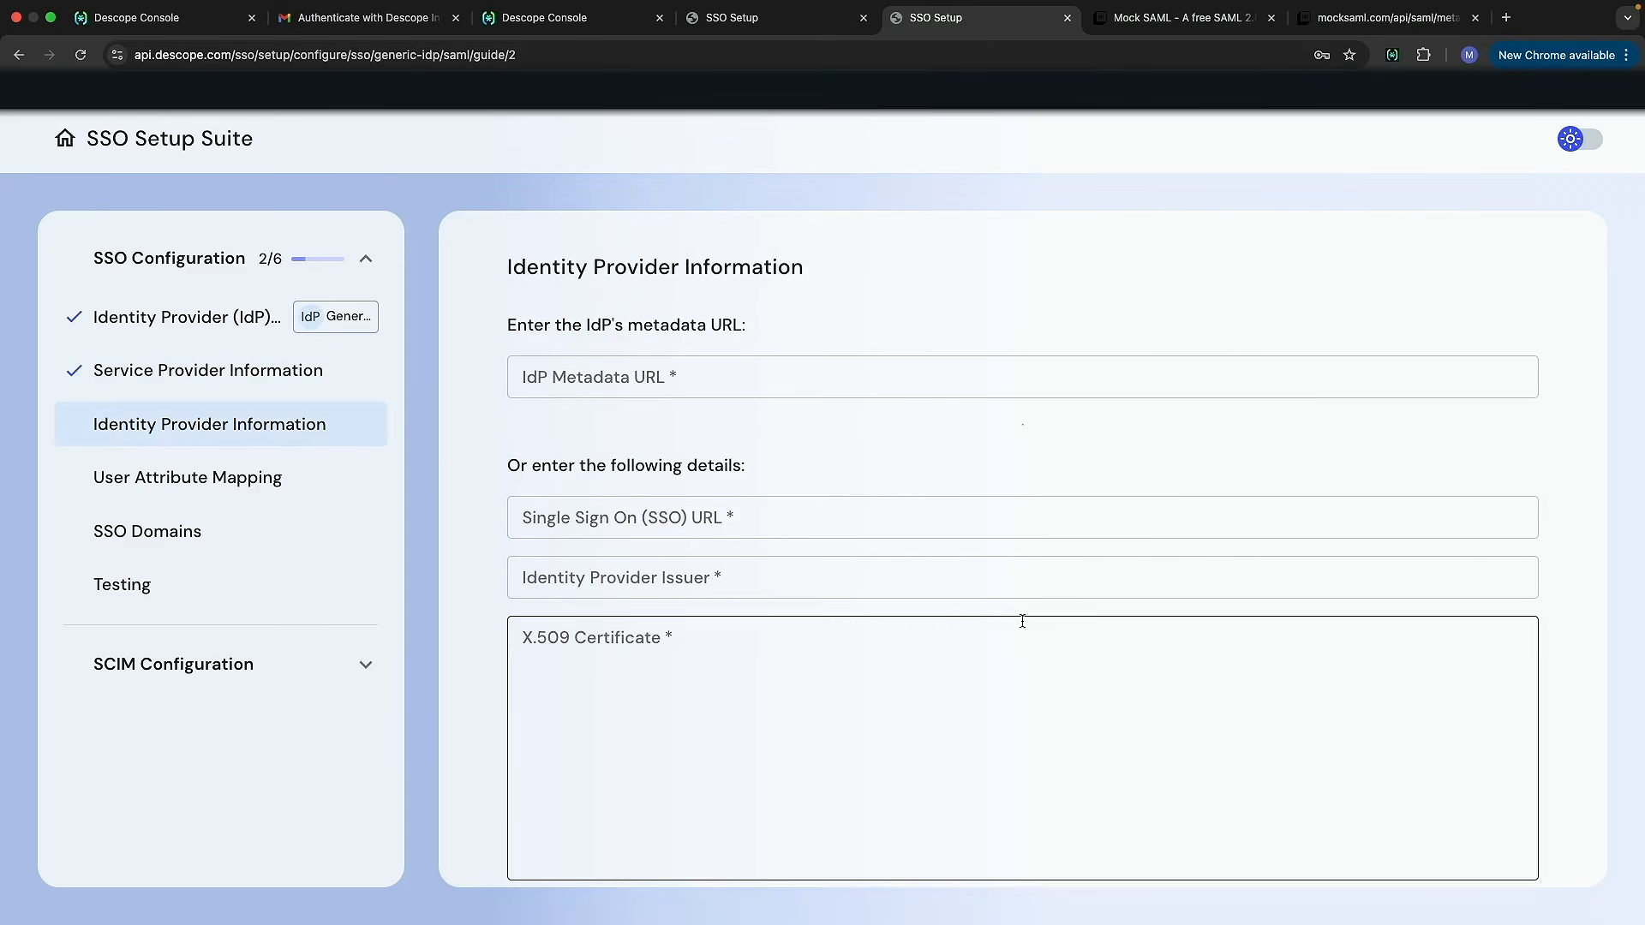
left_click(693, 377)
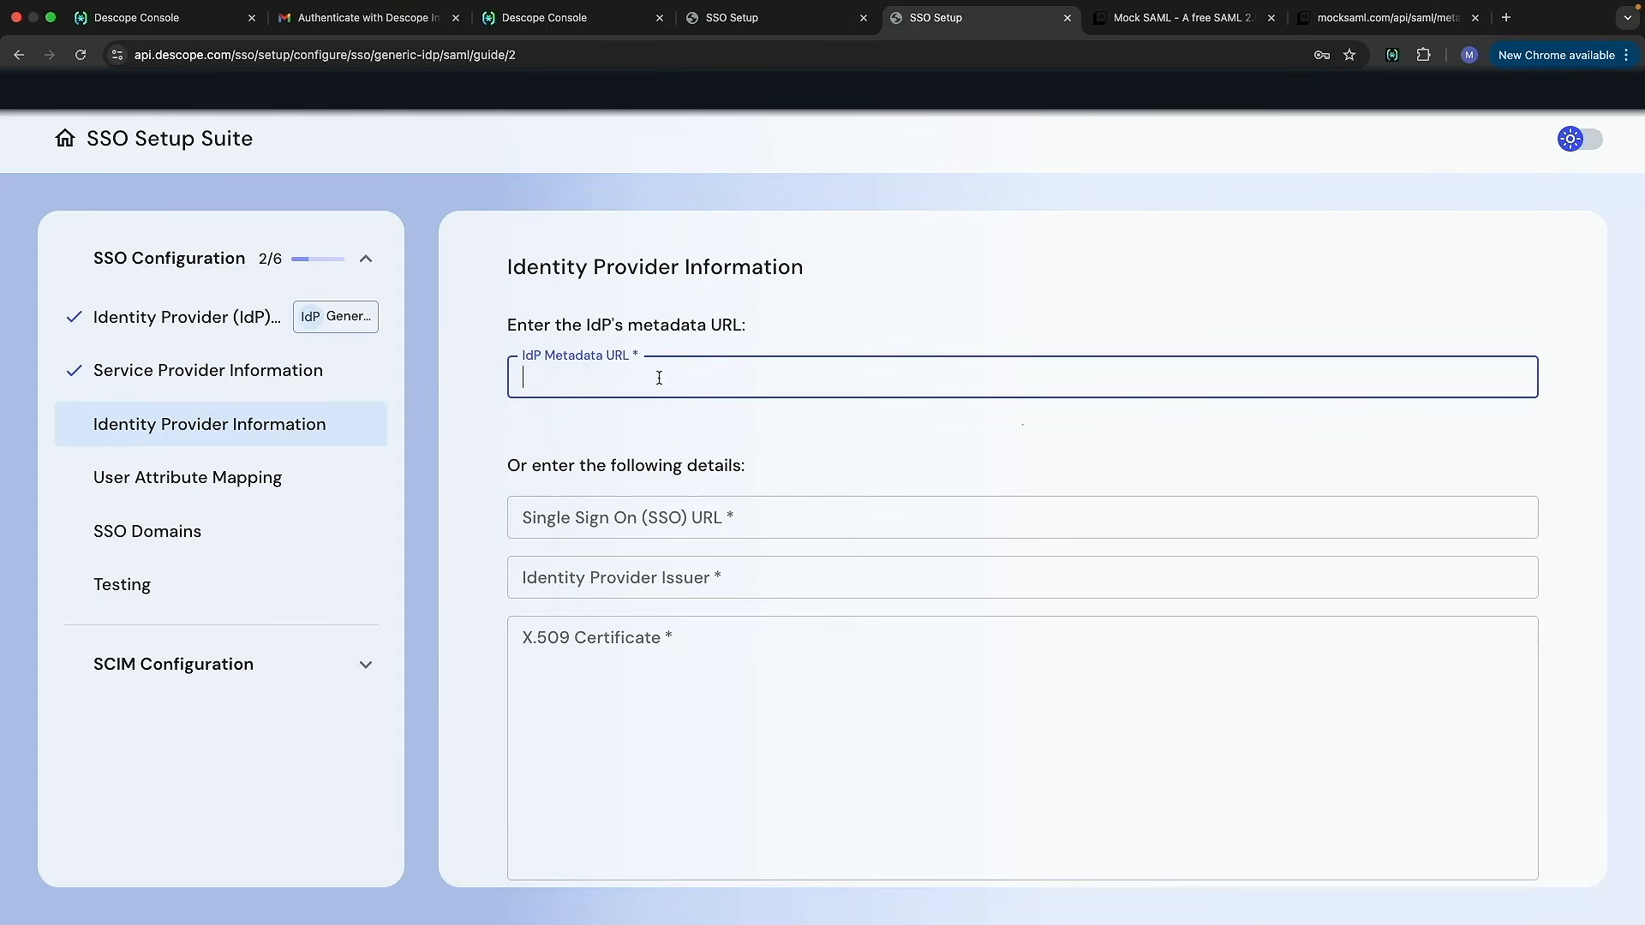
key("ctrl+v")
scroll(877, 422, "down", 3)
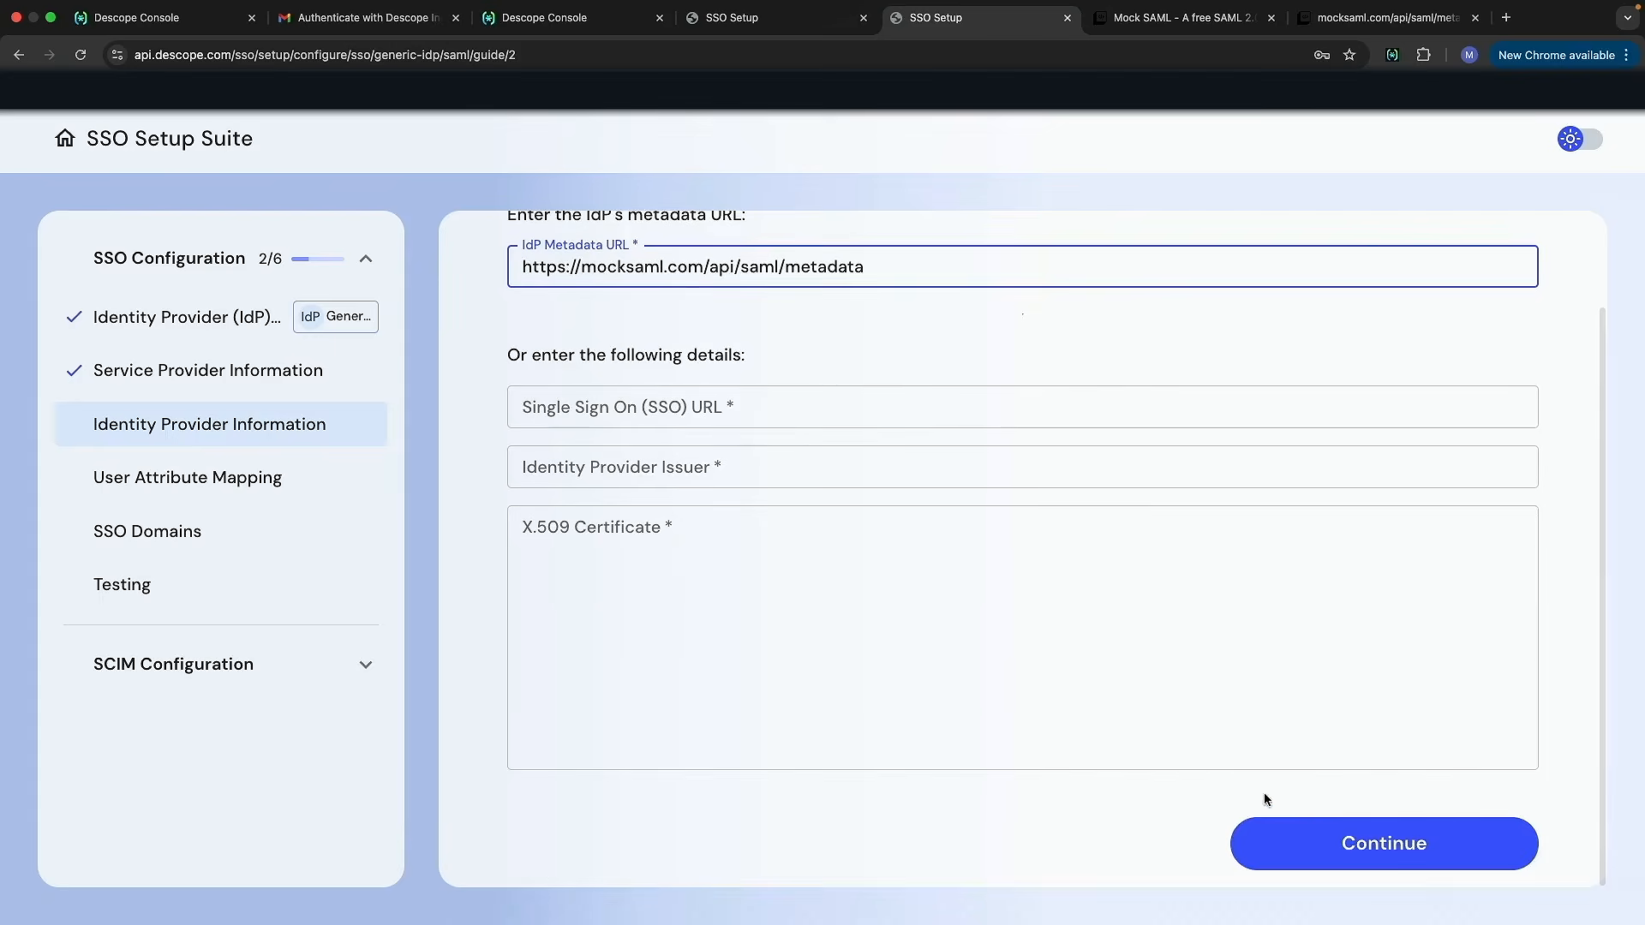
left_click(1286, 835)
- Accept the default user attribute mappings and set the SSO domain to example.com
scroll(851, 457, "down", 2)
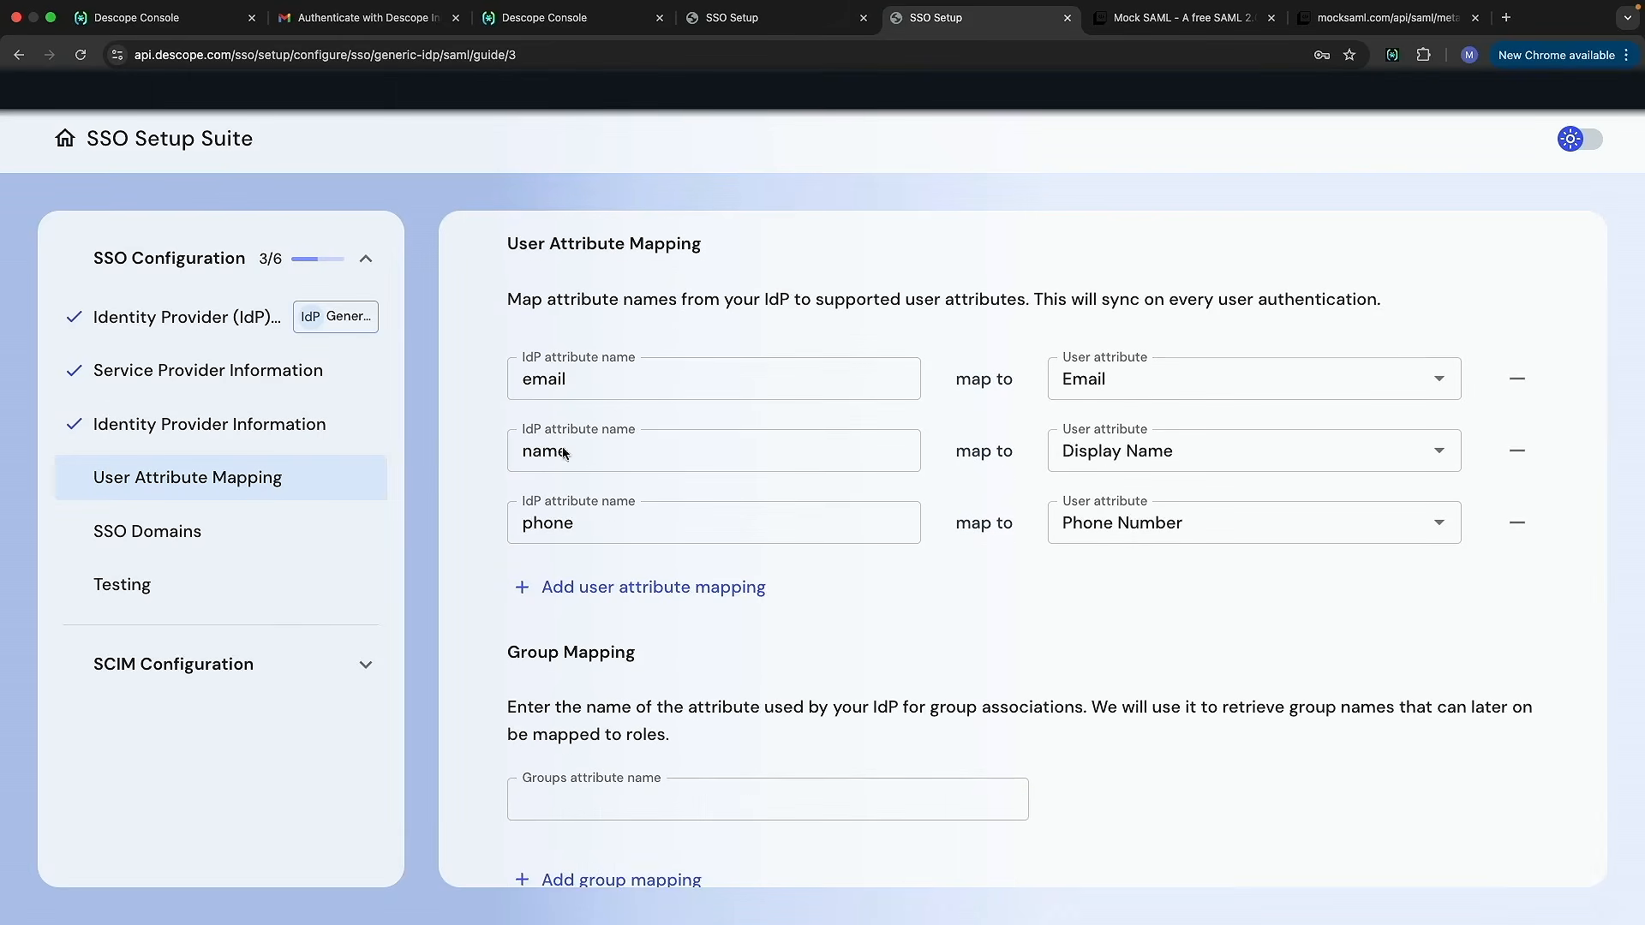
scroll(882, 540, "down", 2)
left_click(1352, 841)
left_click(811, 368)
type("example.com")
left_click(1250, 470)
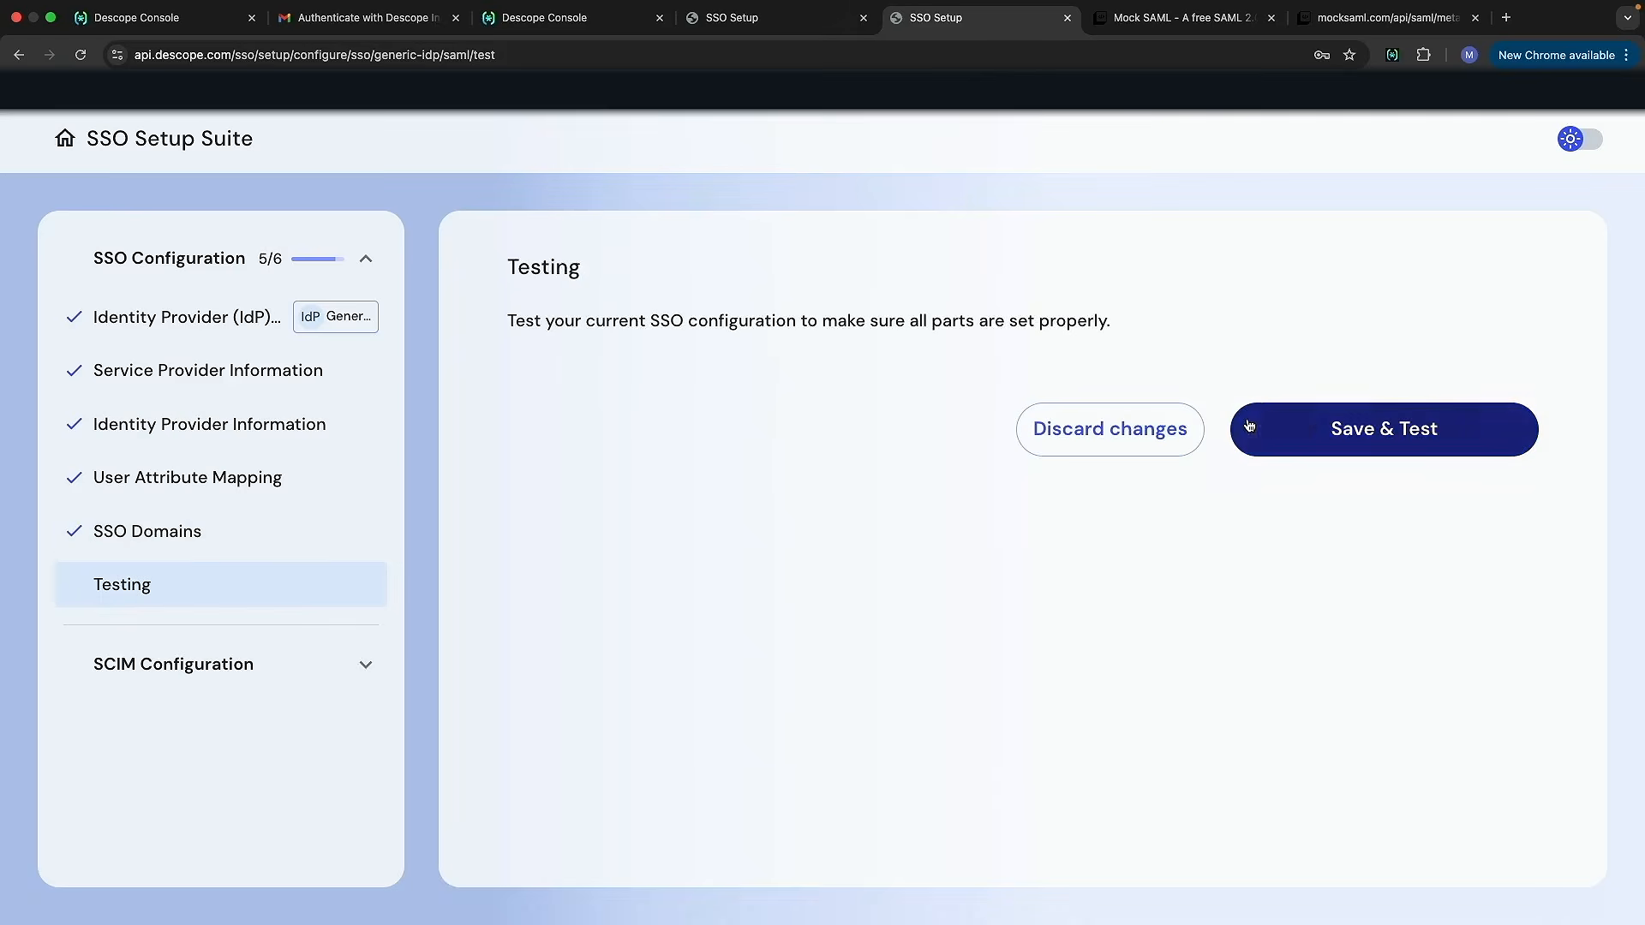
- Save and test the SSO configuration, sign in through Mock SAML with the prefilled credentials, and review the SAML response and generated user
left_click(1322, 443)
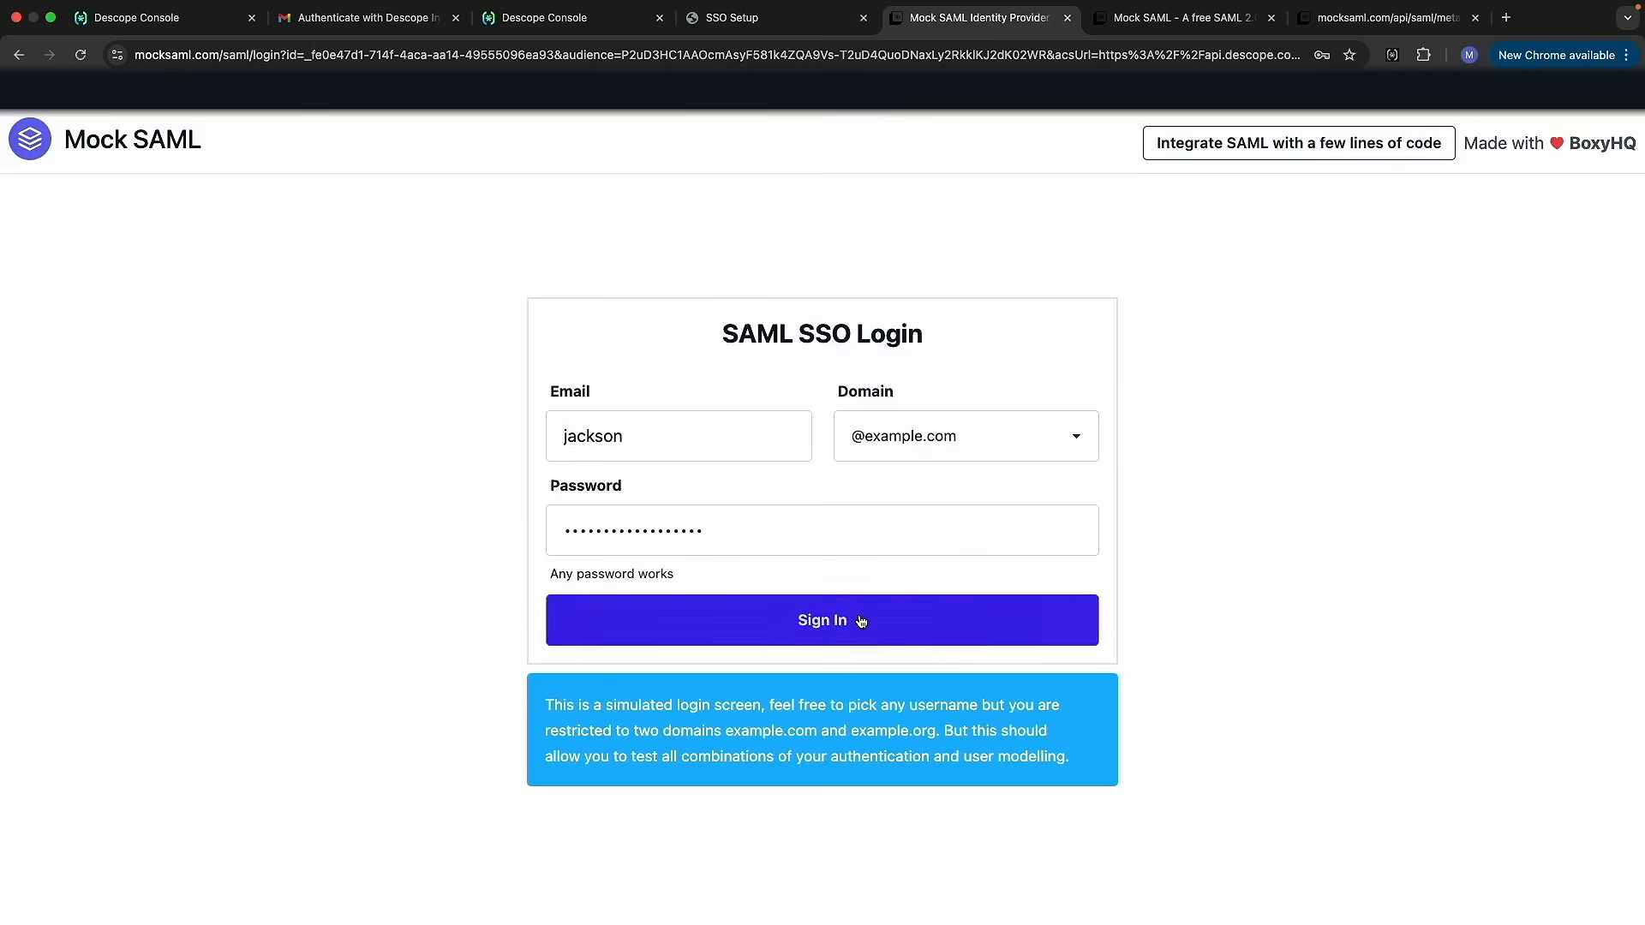
left_click(808, 617)
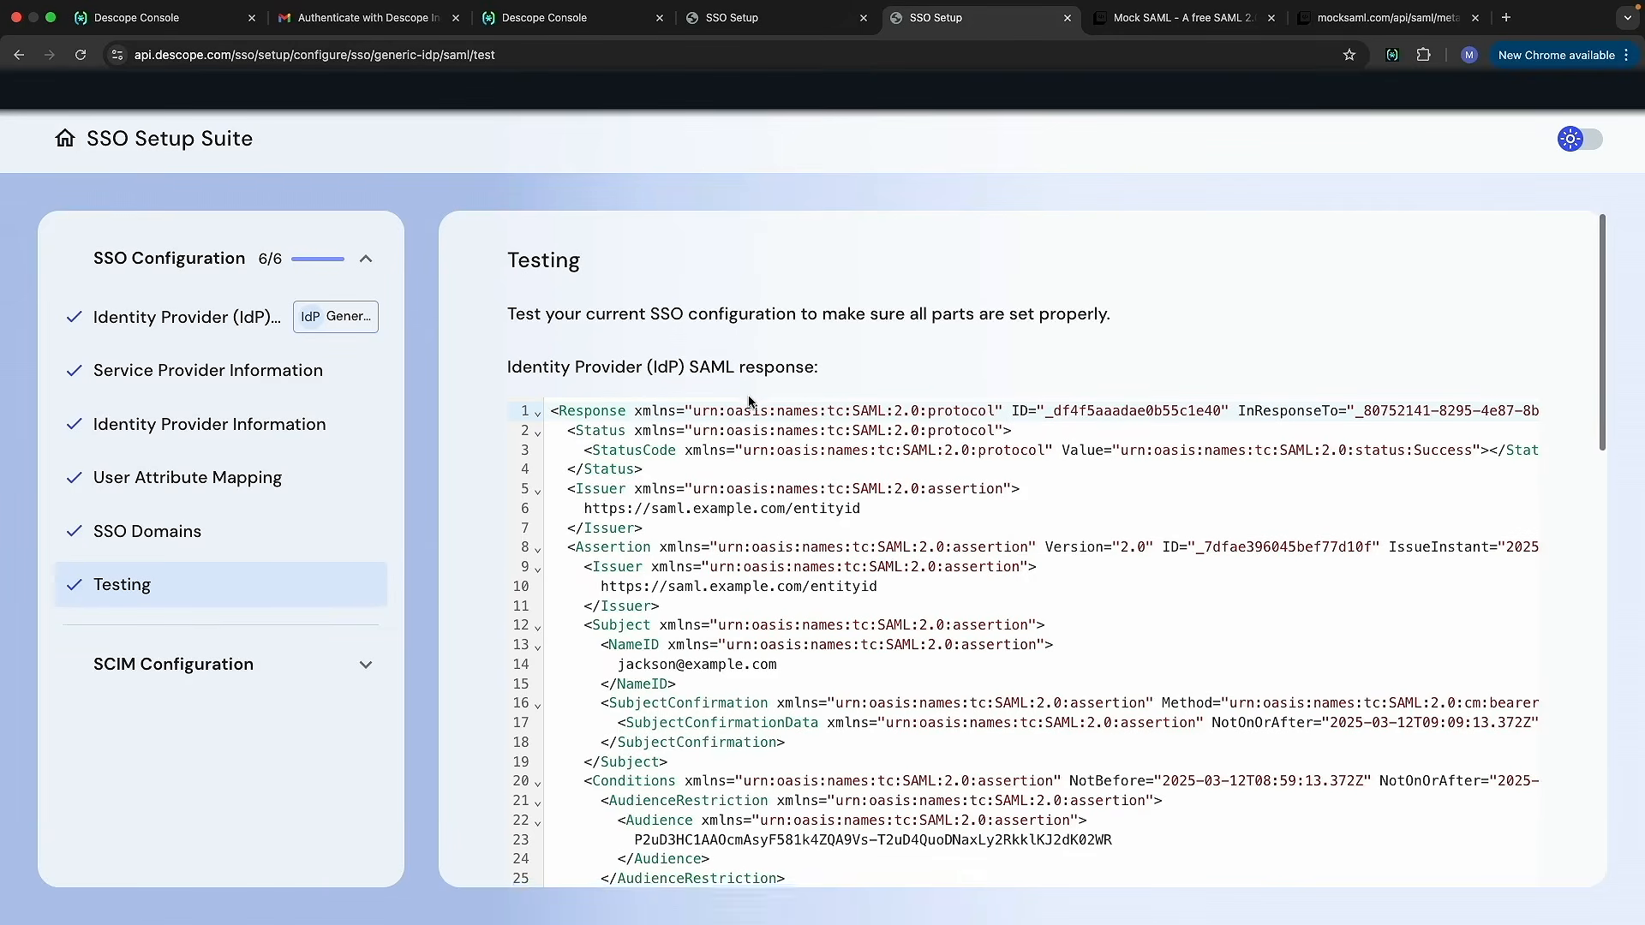
scroll(750, 394, "down", 15)
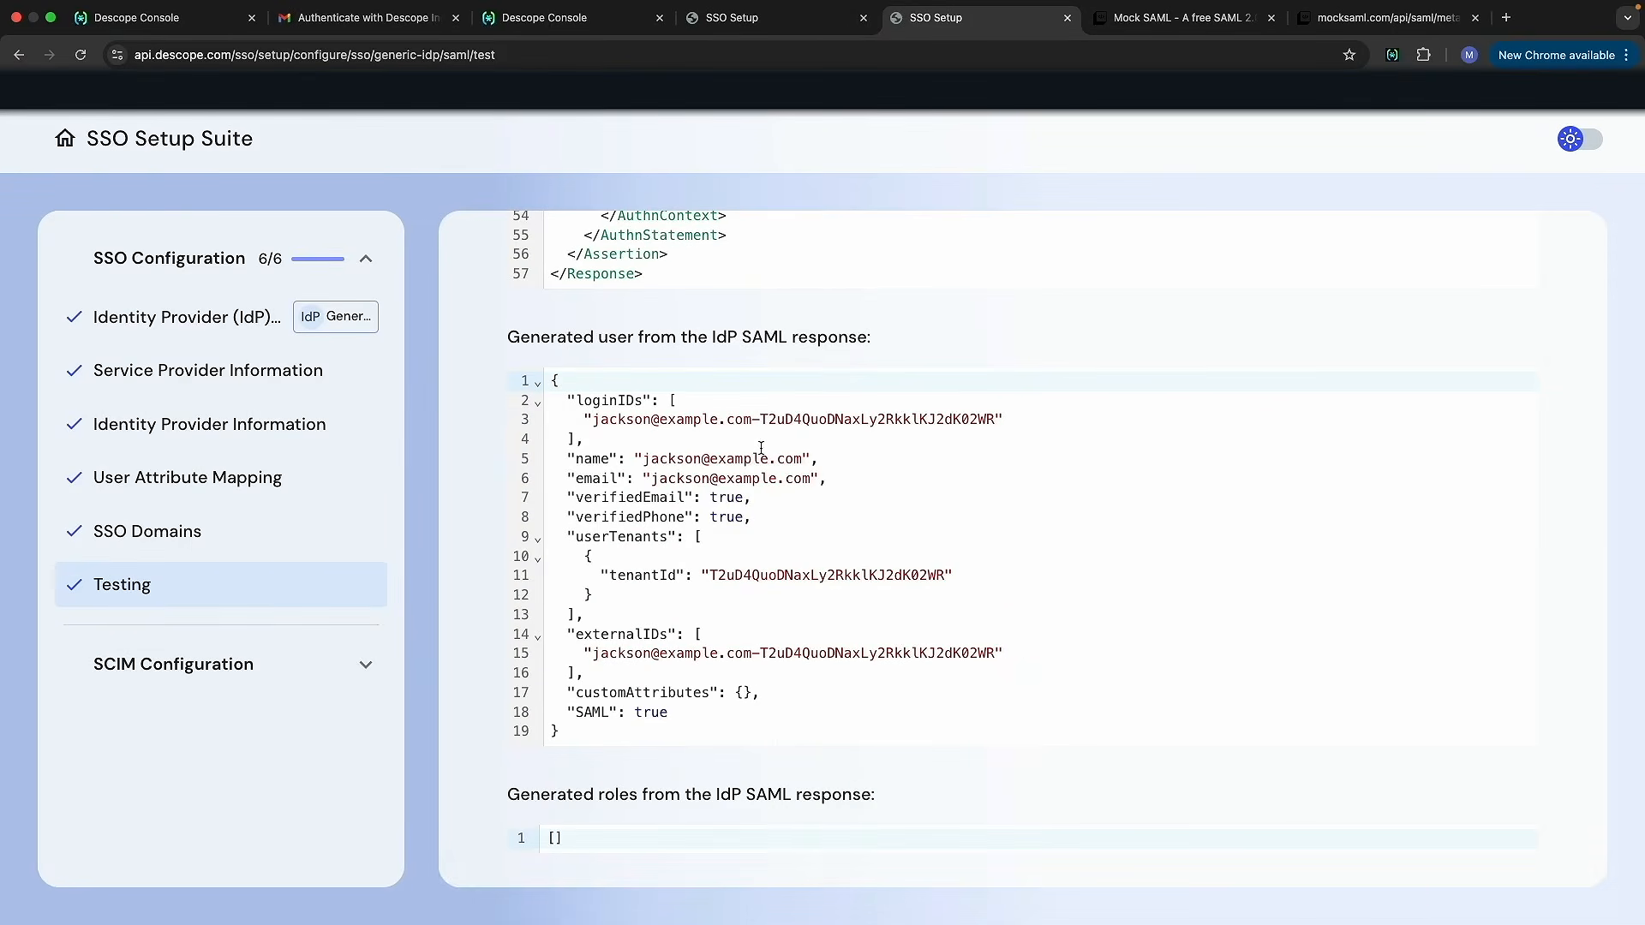
- Open the identity provider selection of the SCIM configuration and choose Okta
left_click(206, 665)
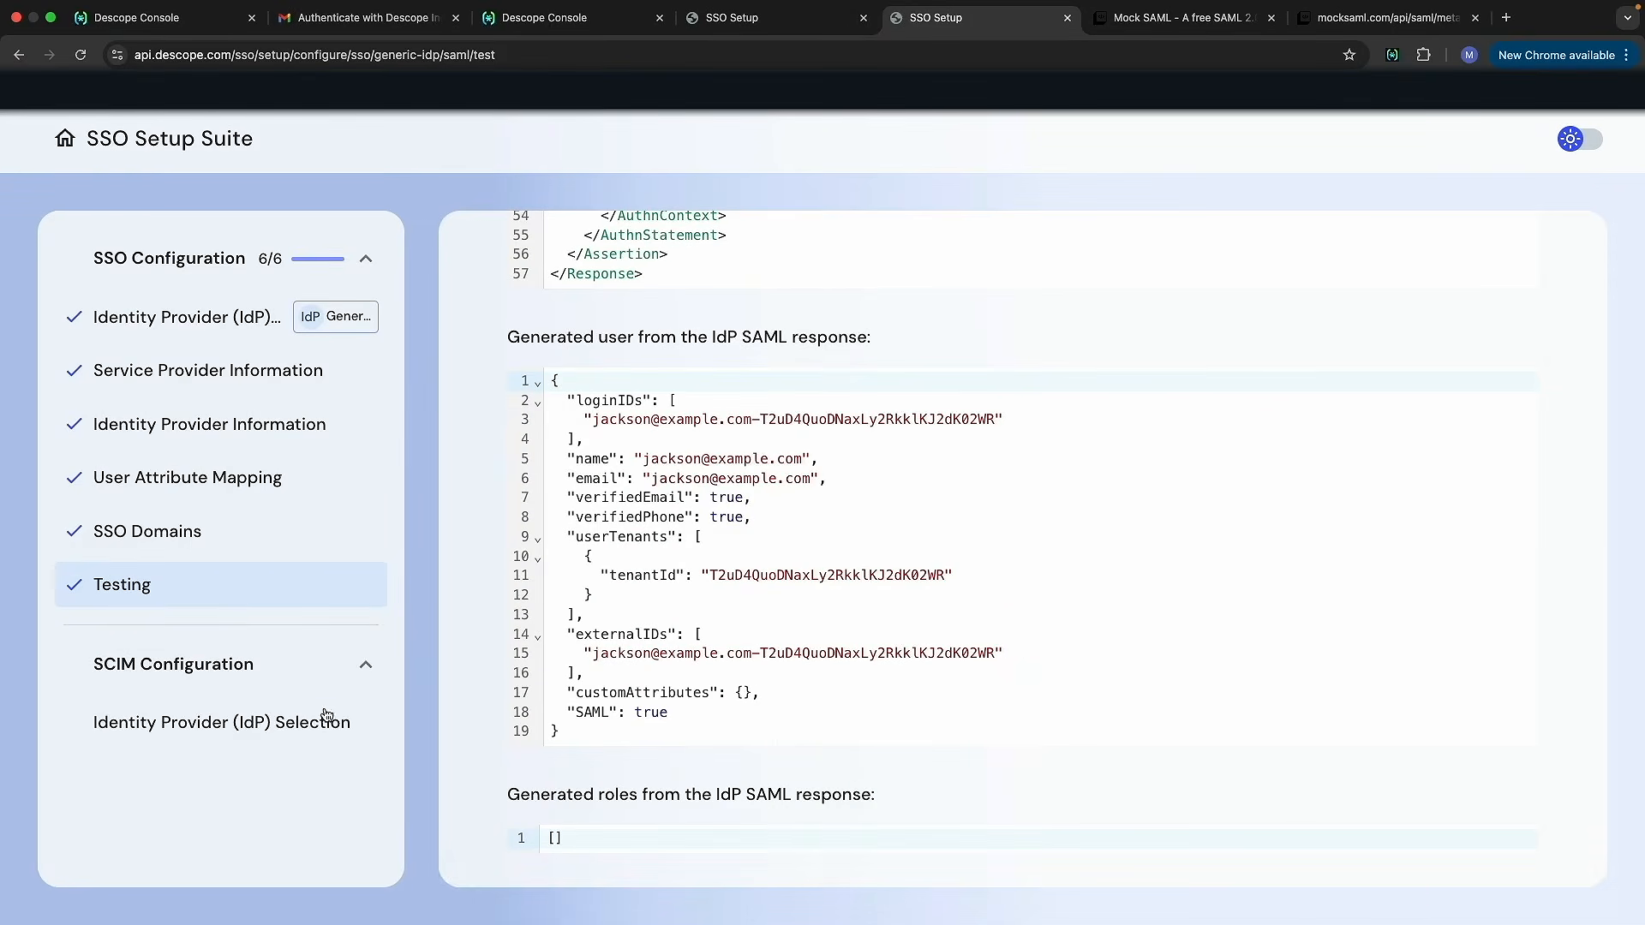
left_click(356, 700)
left_click(638, 520)
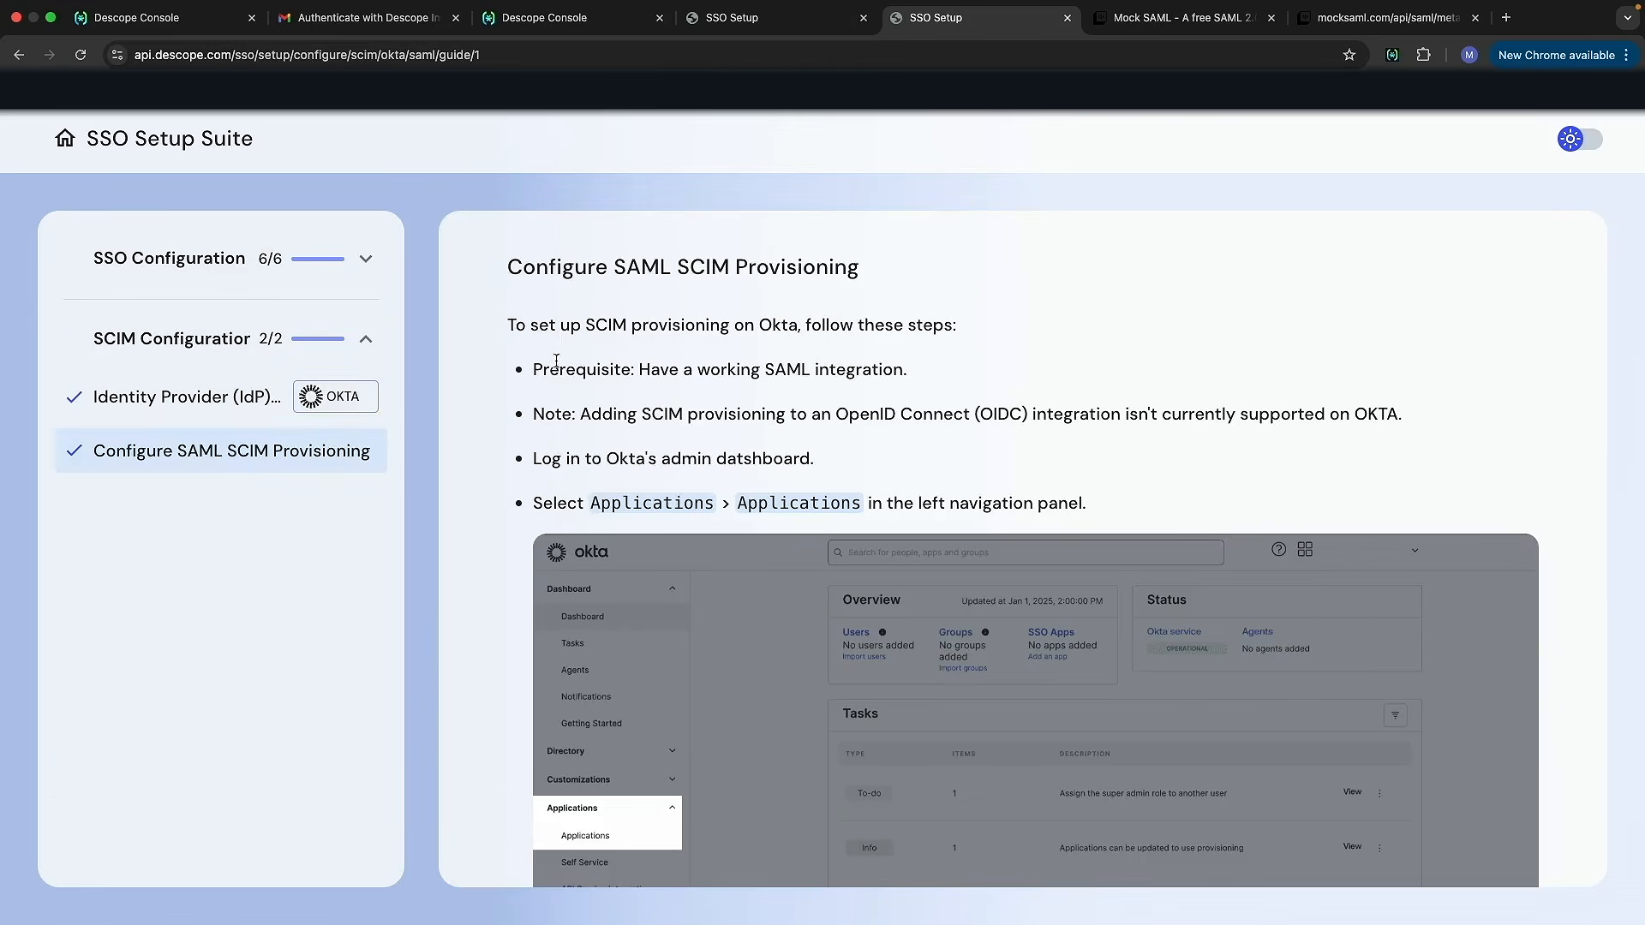
- Read through the Okta SAML SCIM provisioning guide to its end and finish it to return to the setup home
scroll(713, 525, "down", 15)
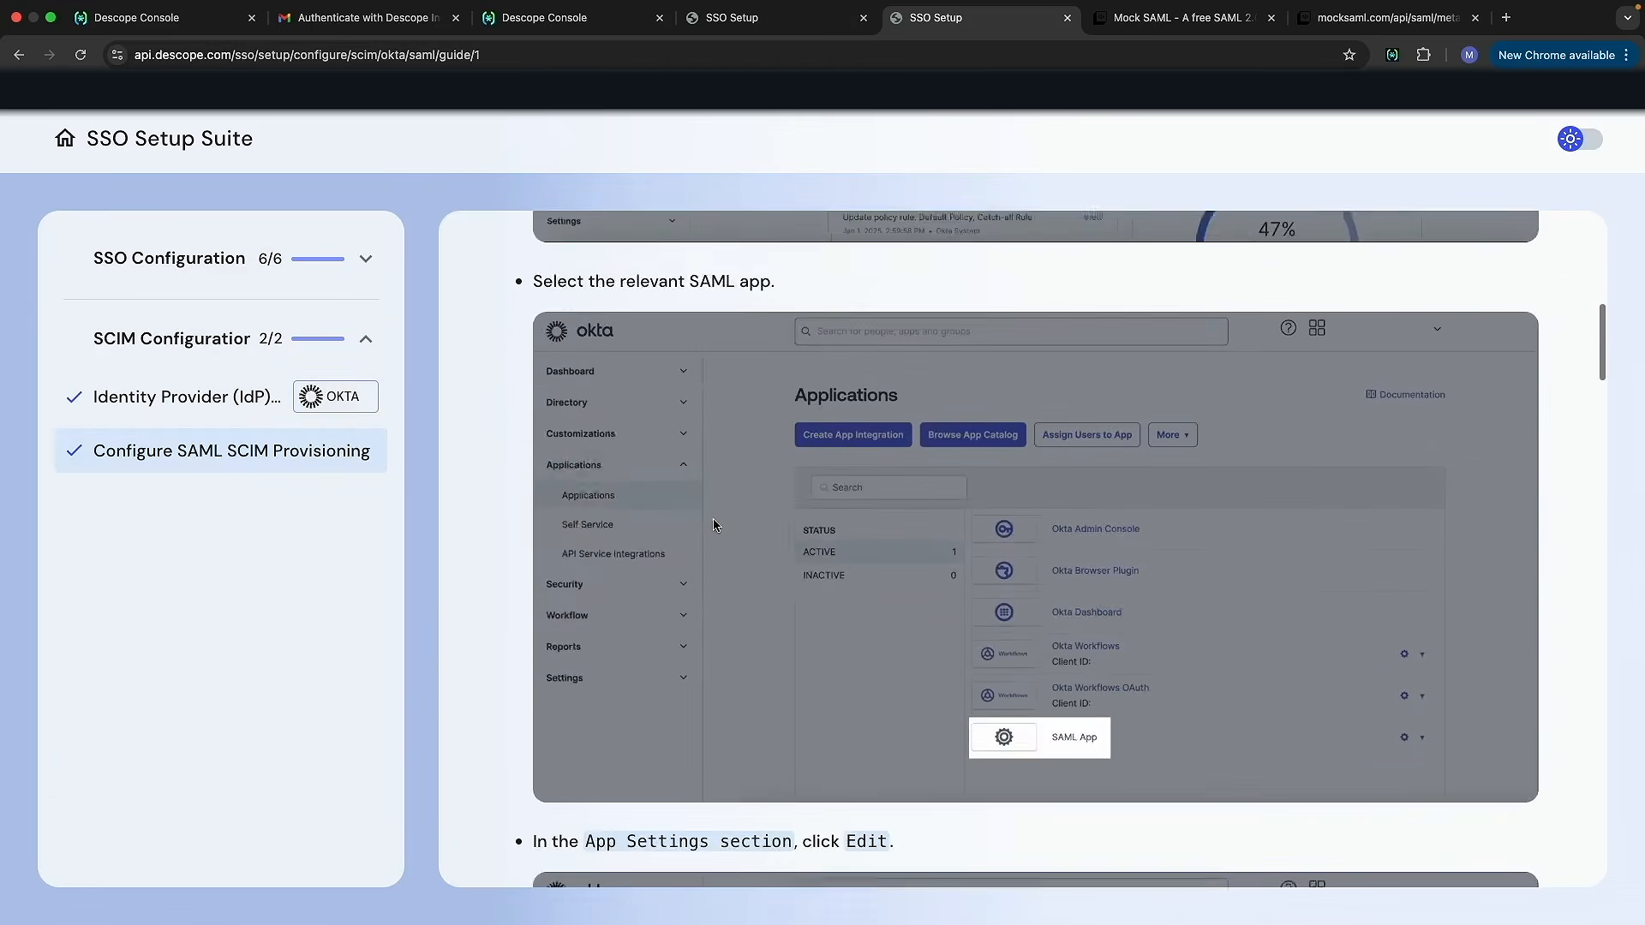
scroll(830, 626, "down", 20)
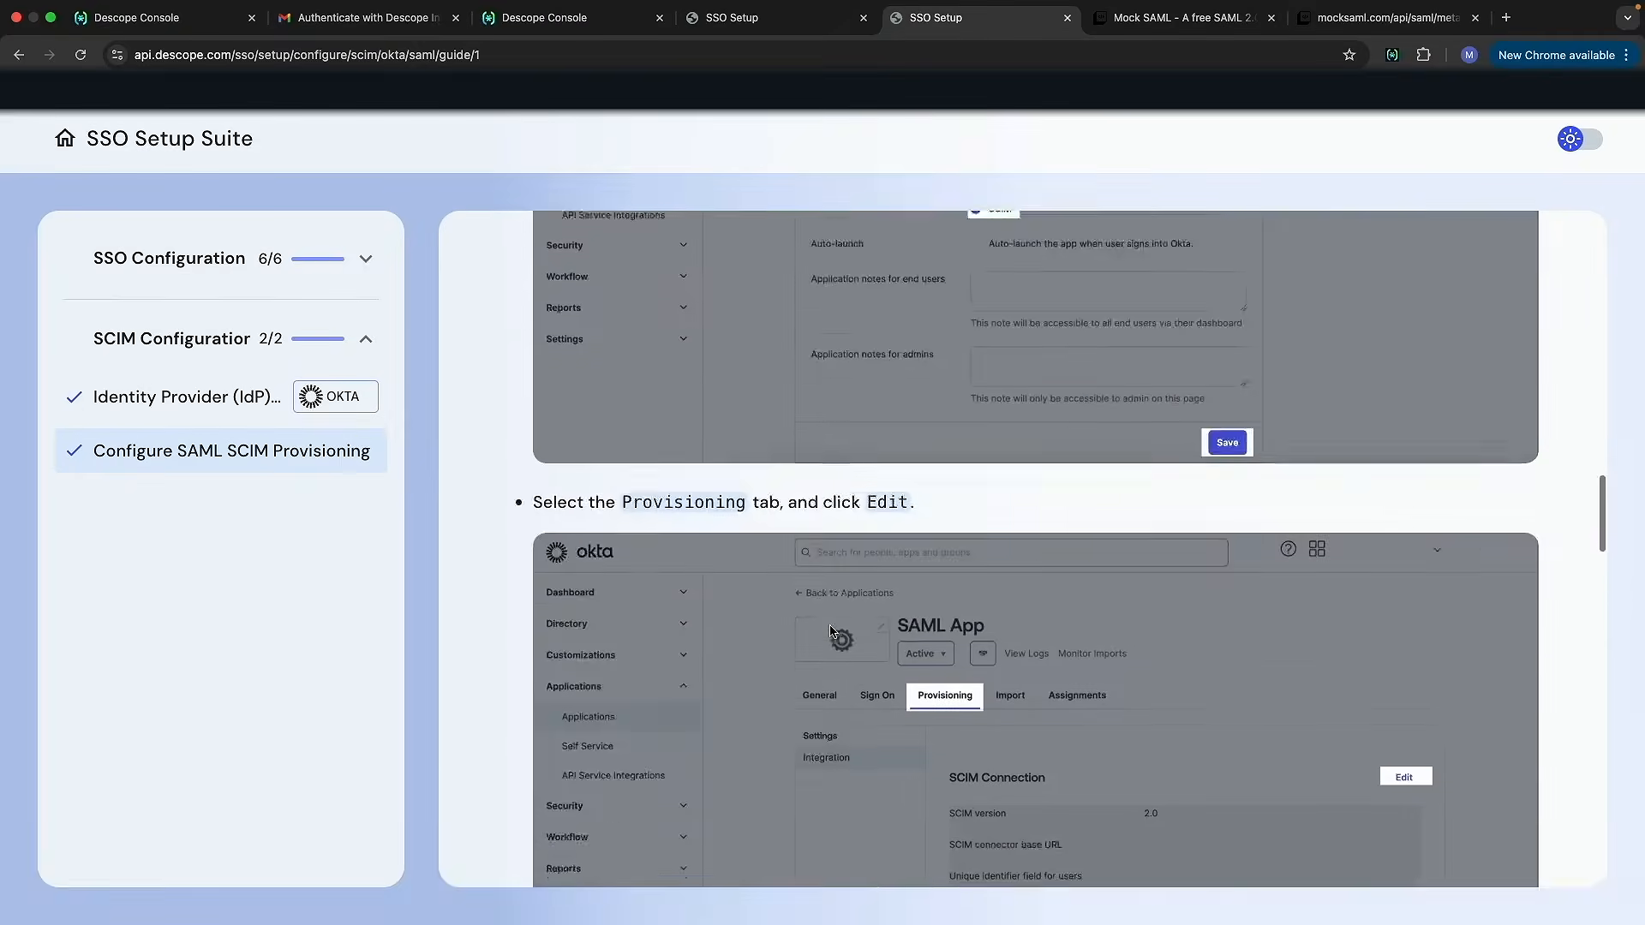
scroll(830, 626, "up", 5)
scroll(831, 630, "down", 15)
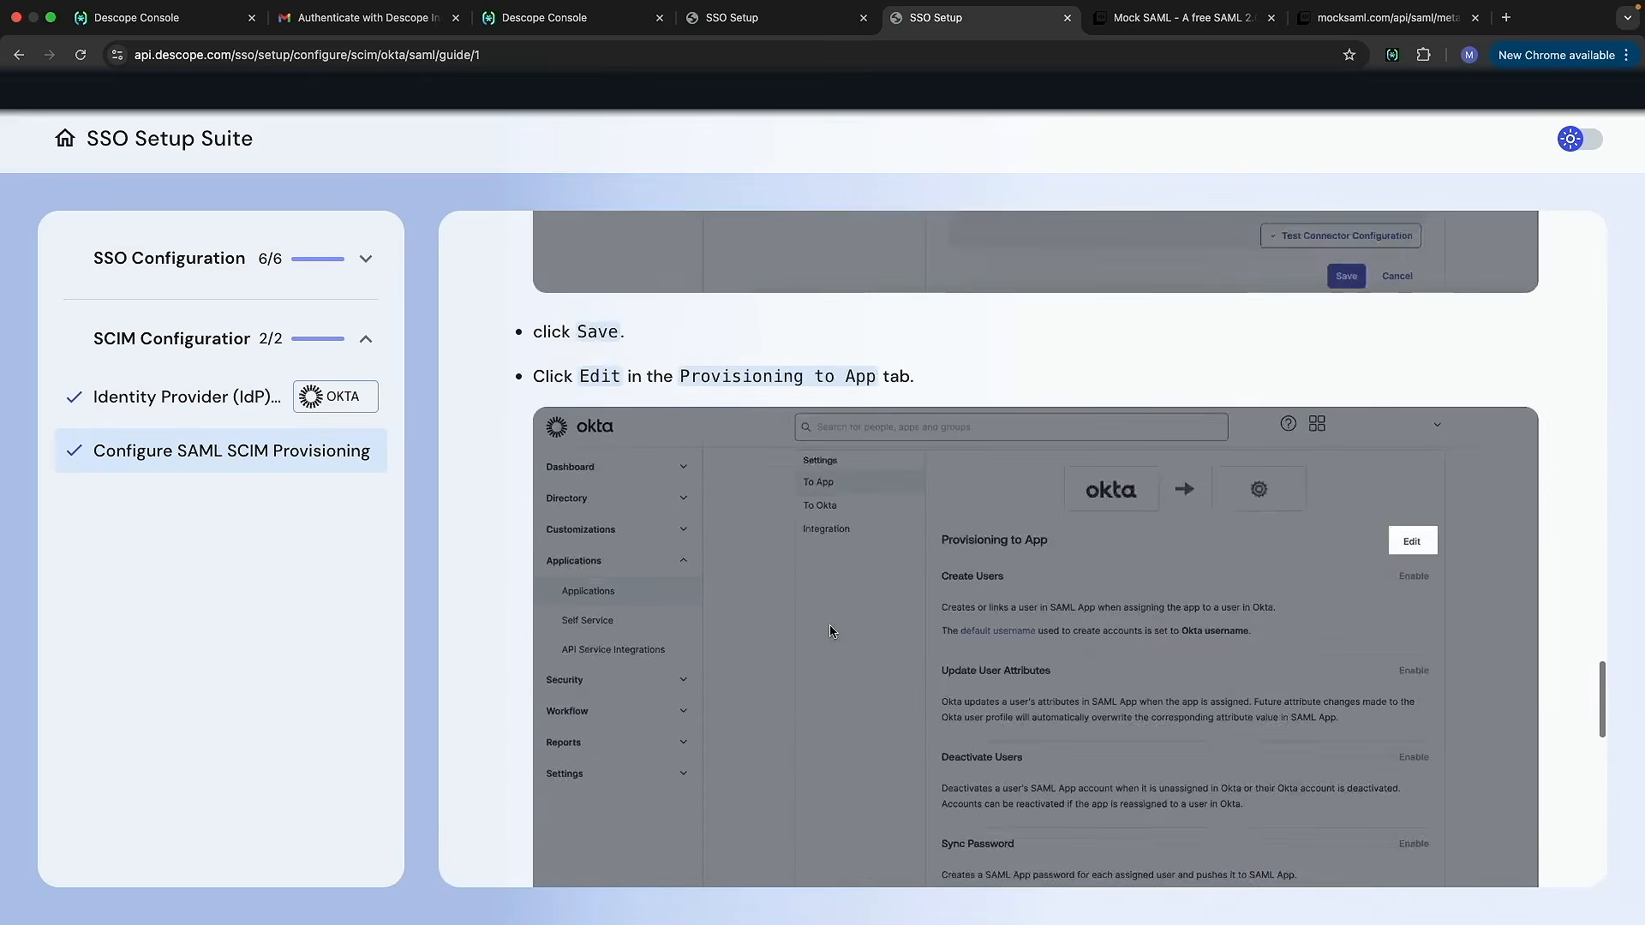
left_click(1383, 843)
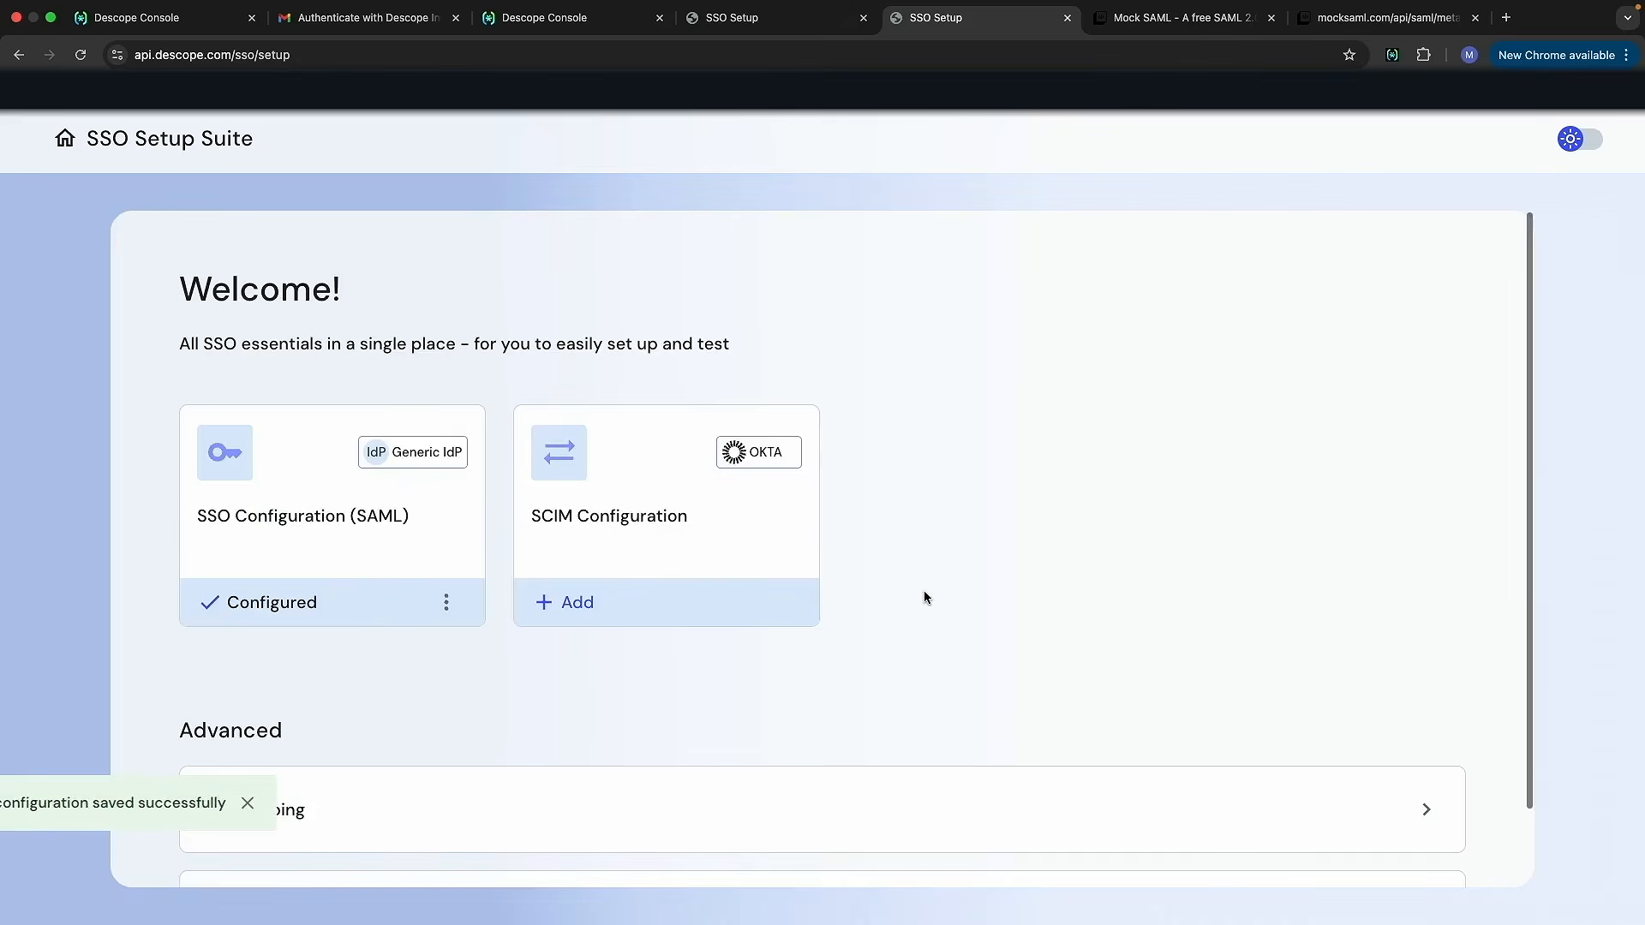
- Switch to the Descope Console, open the Sign Up Or In - Magic Link/SSO flow and run it
left_click(548, 30)
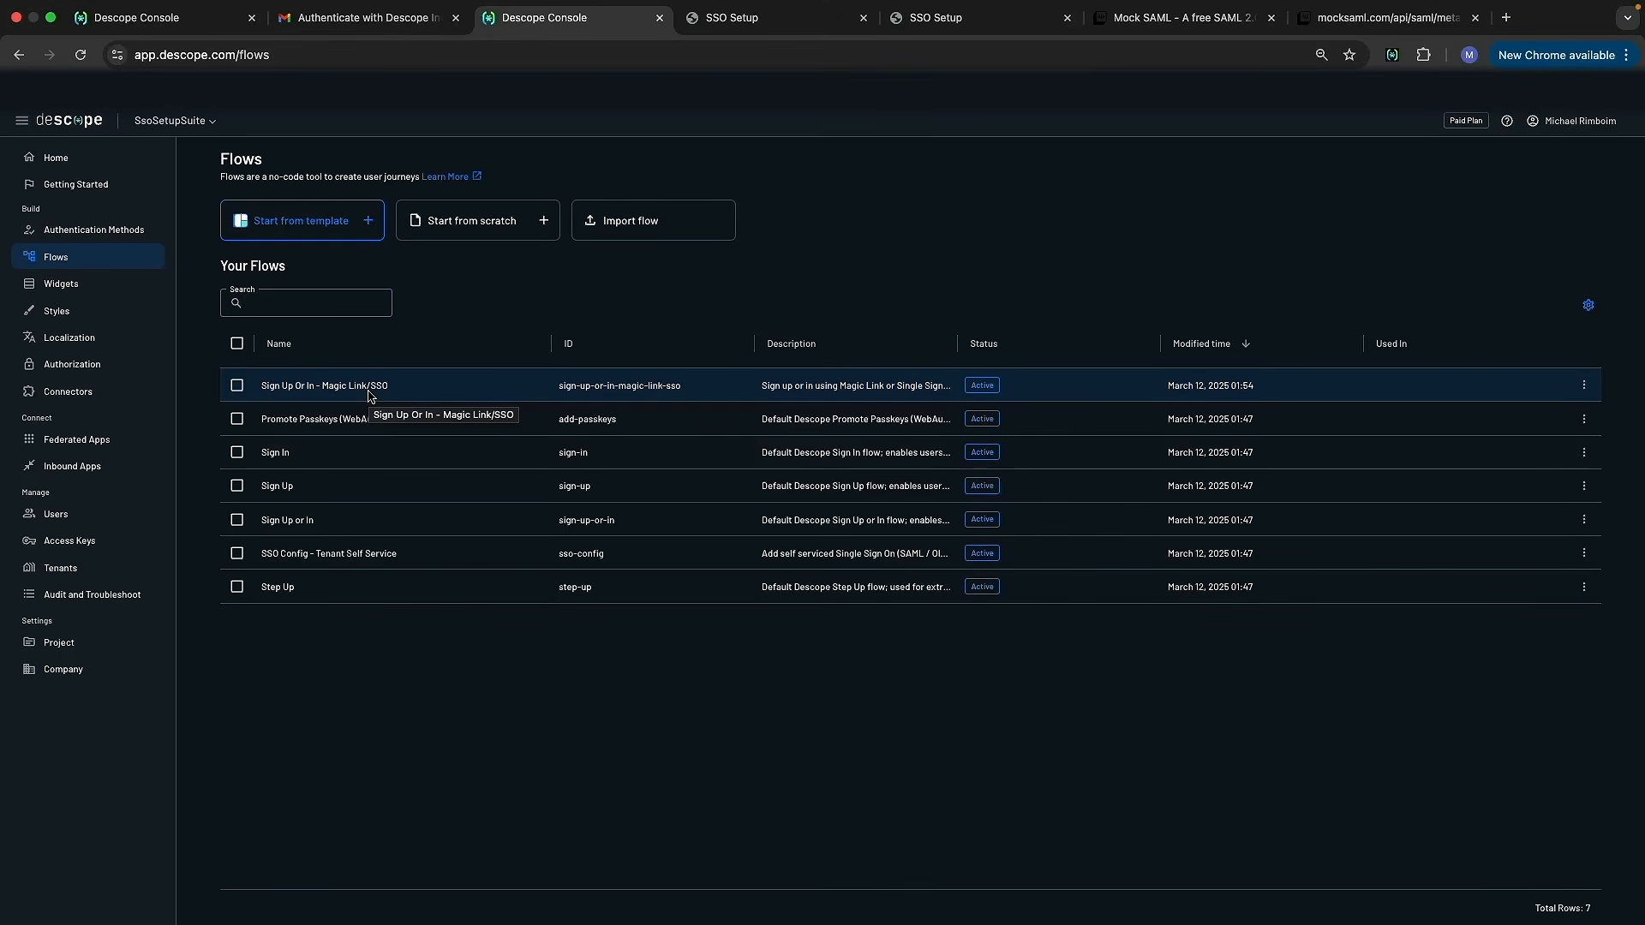
left_click(370, 395)
left_click(1575, 163)
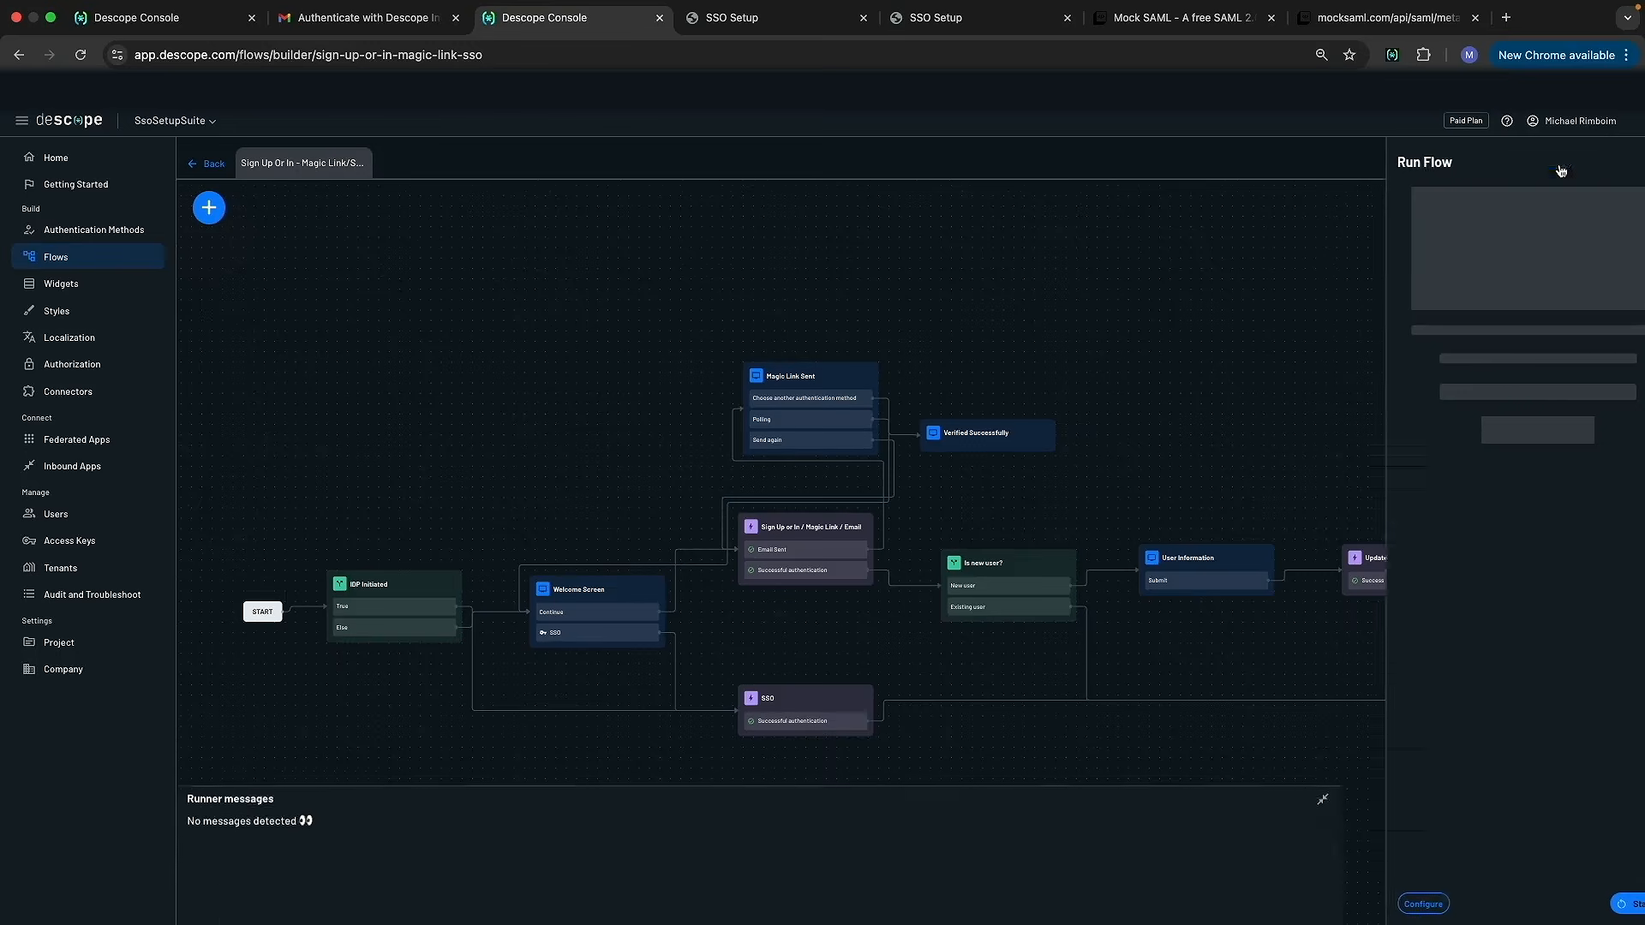
- Enter the test user's e-mail in the running flow, continue, and sign in on the Mock SAML page with the prefilled credentials
left_click(1452, 404)
type("jackson@example.com")
left_click(1456, 438)
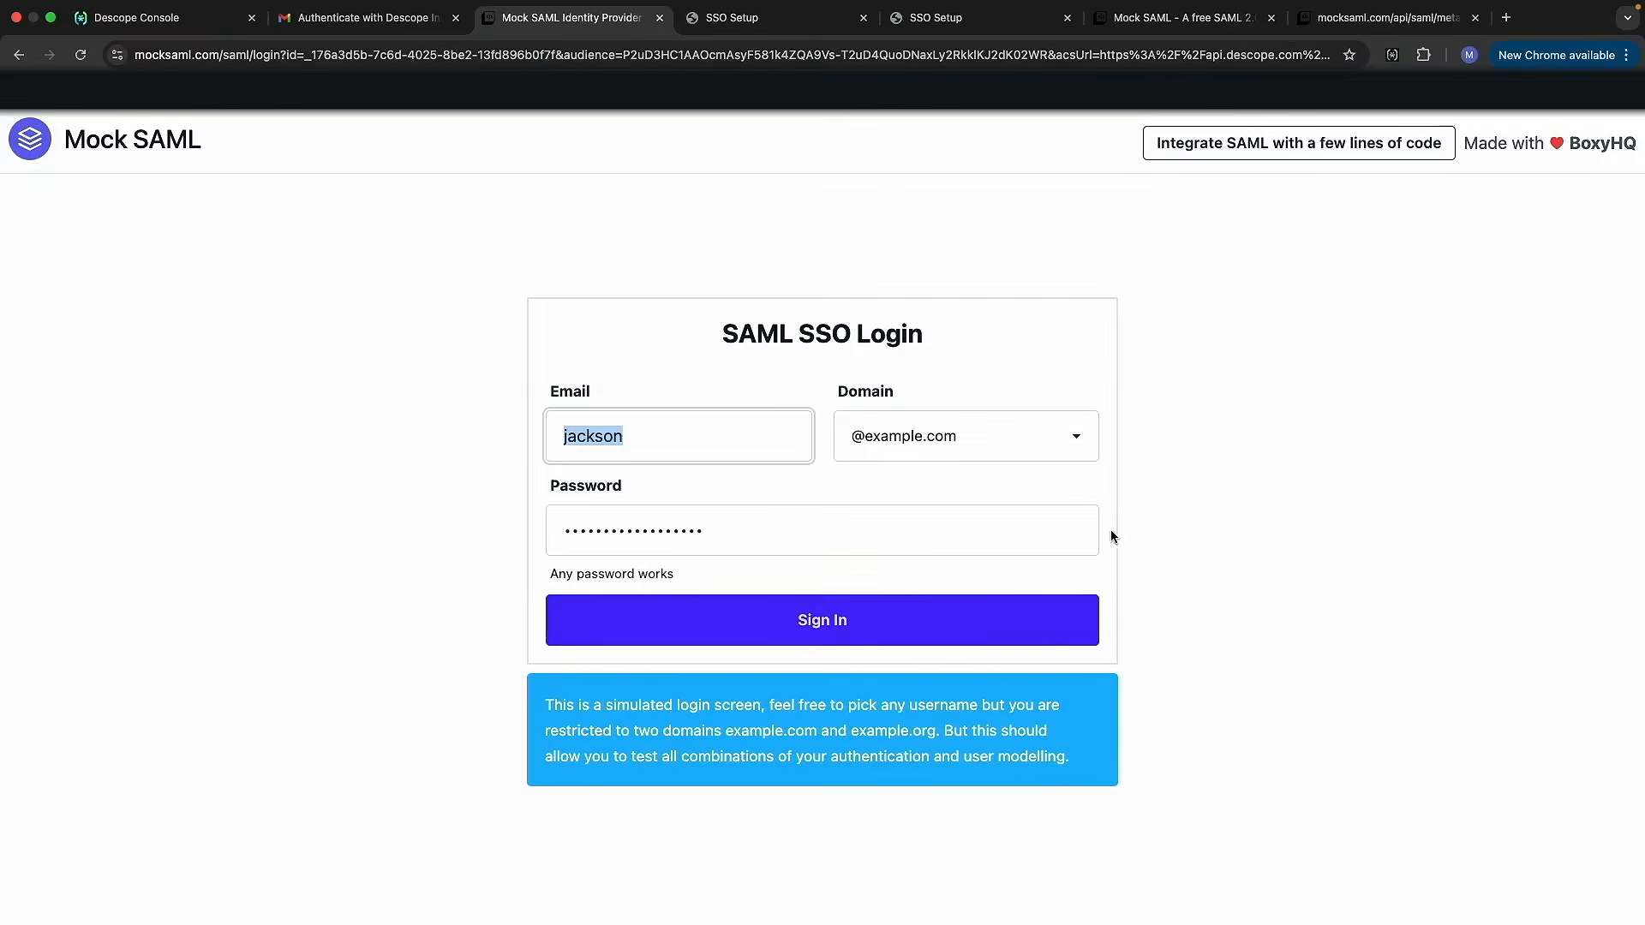
left_click(1007, 615)
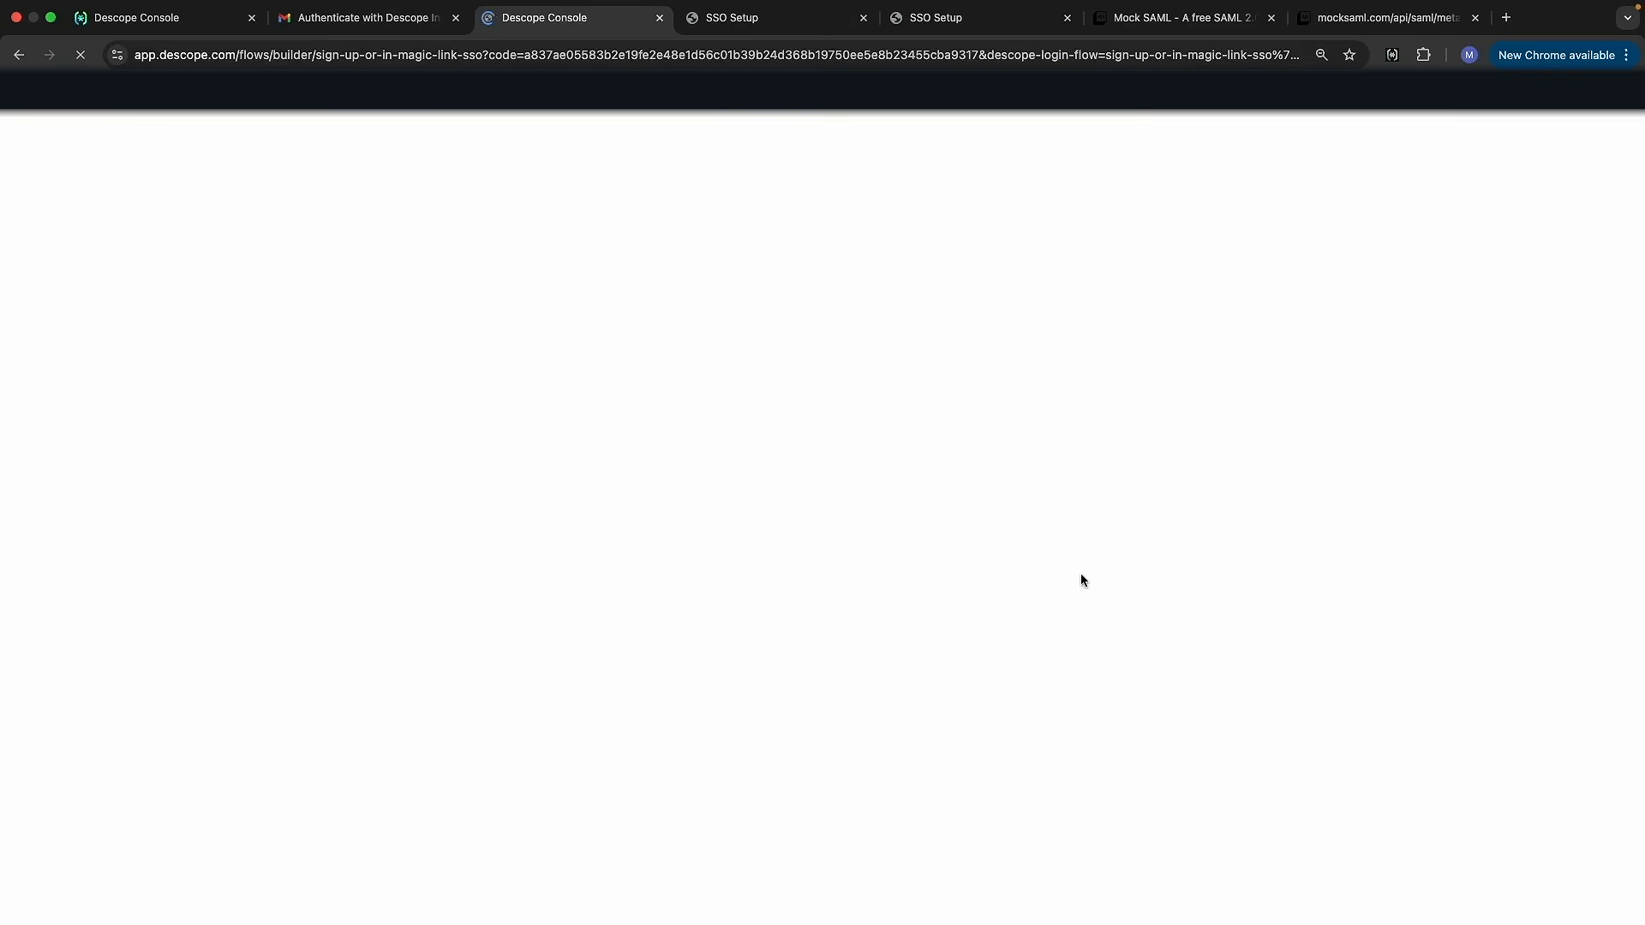